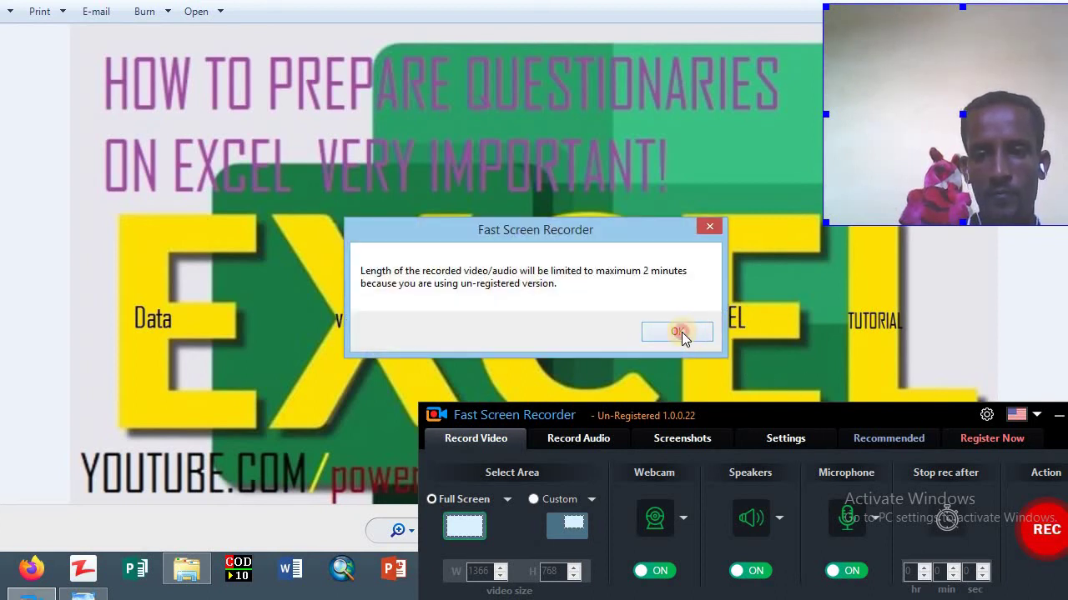
# Step: Leave the Photo Viewer title image and bring the questionnaire workbook on Sheet10 to the front
pyautogui.click(681, 332)
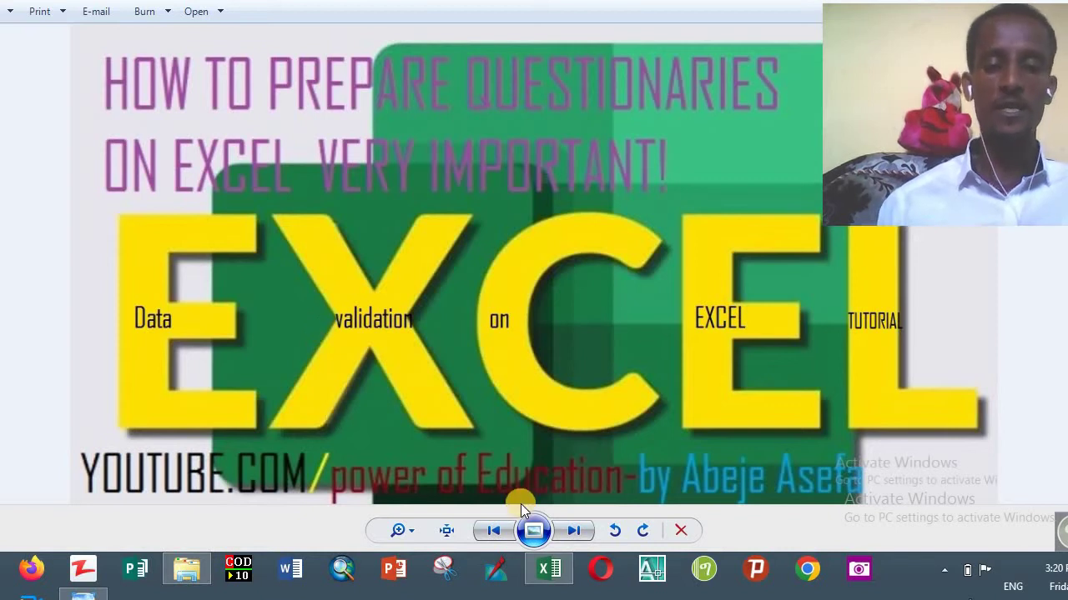
pyautogui.click(551, 567)
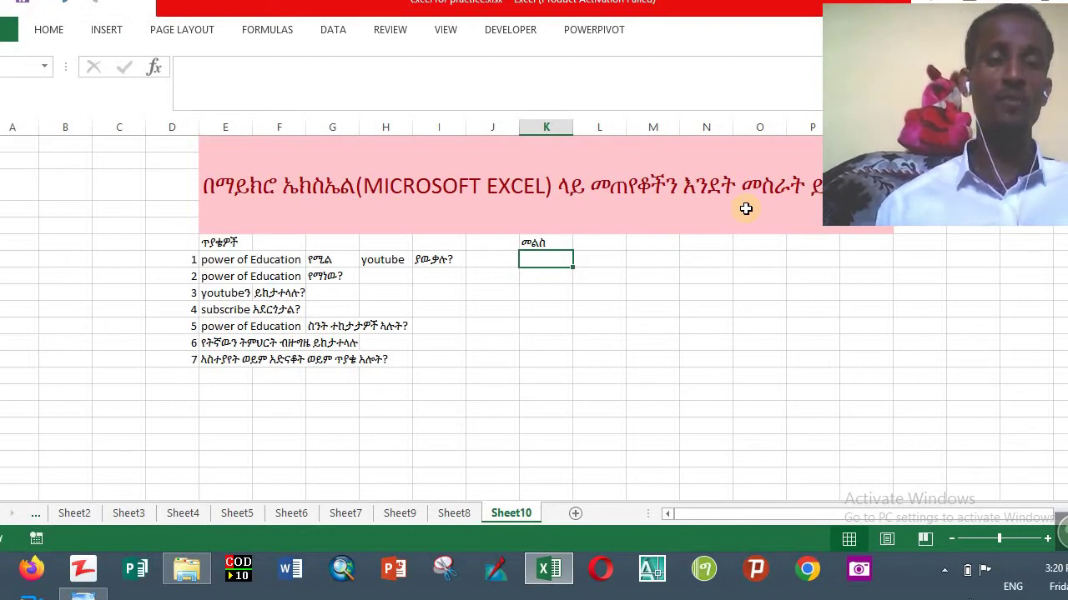
pyautogui.press('F10')
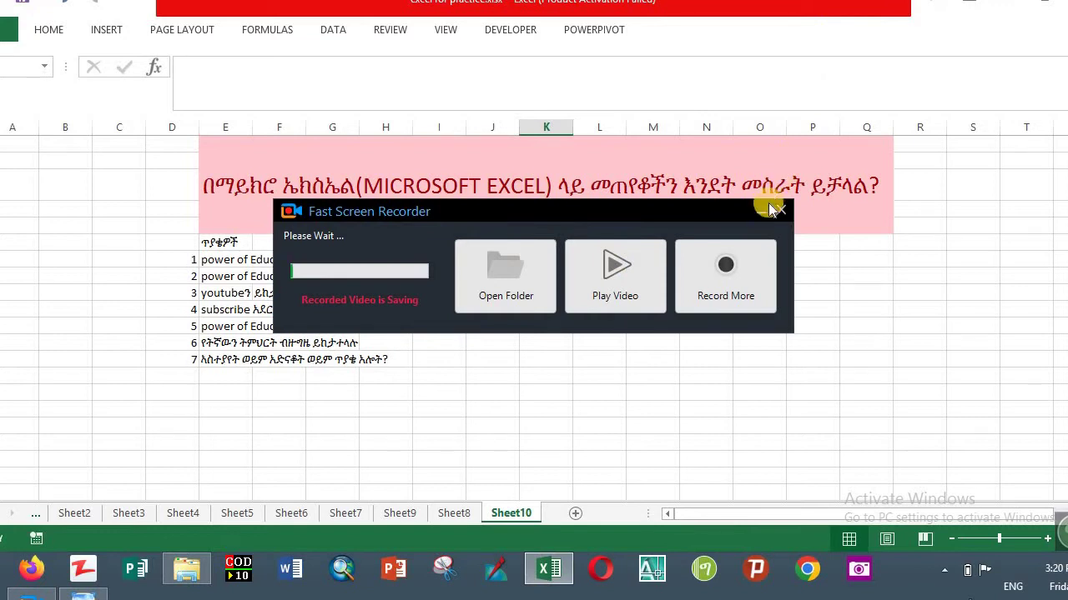
pyautogui.click(759, 212)
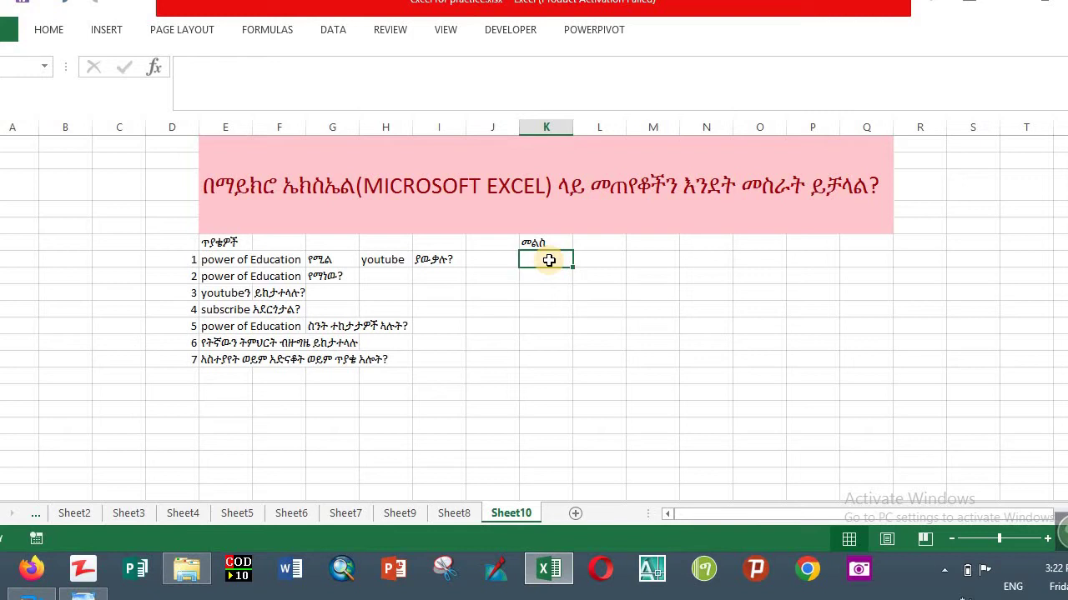
# Step: Select question 1's answer cell in column K and open its Data Validation settings
pyautogui.click(546, 276)
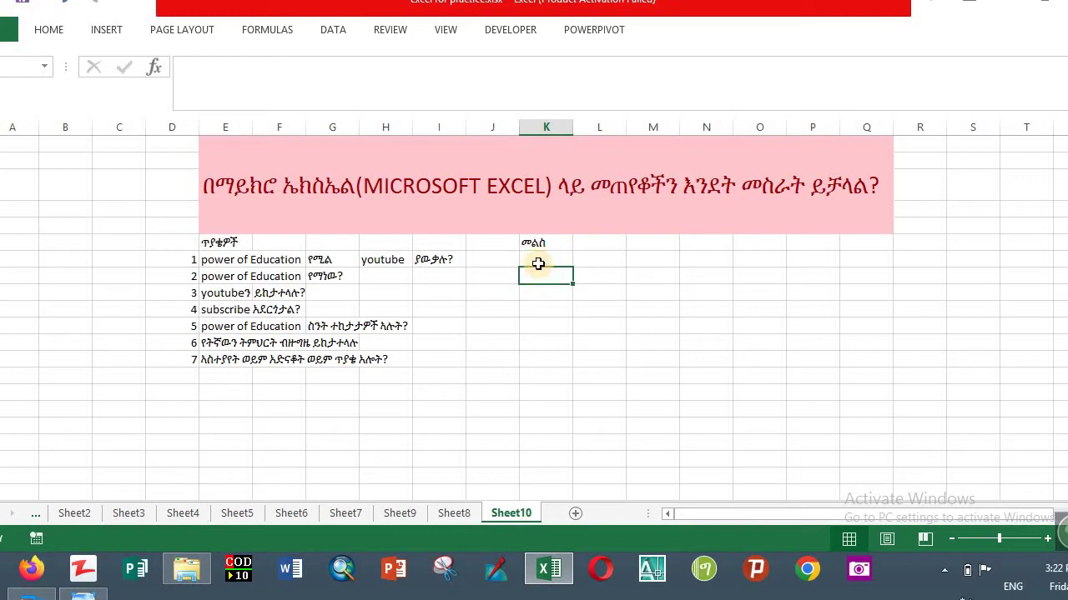
pyautogui.click(544, 262)
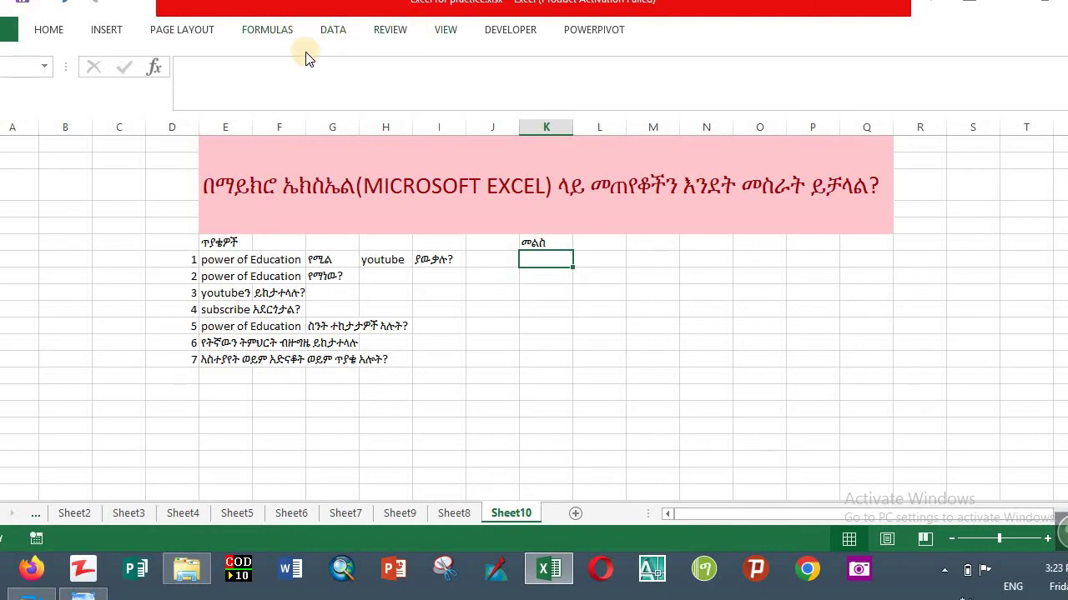
pyautogui.click(337, 31)
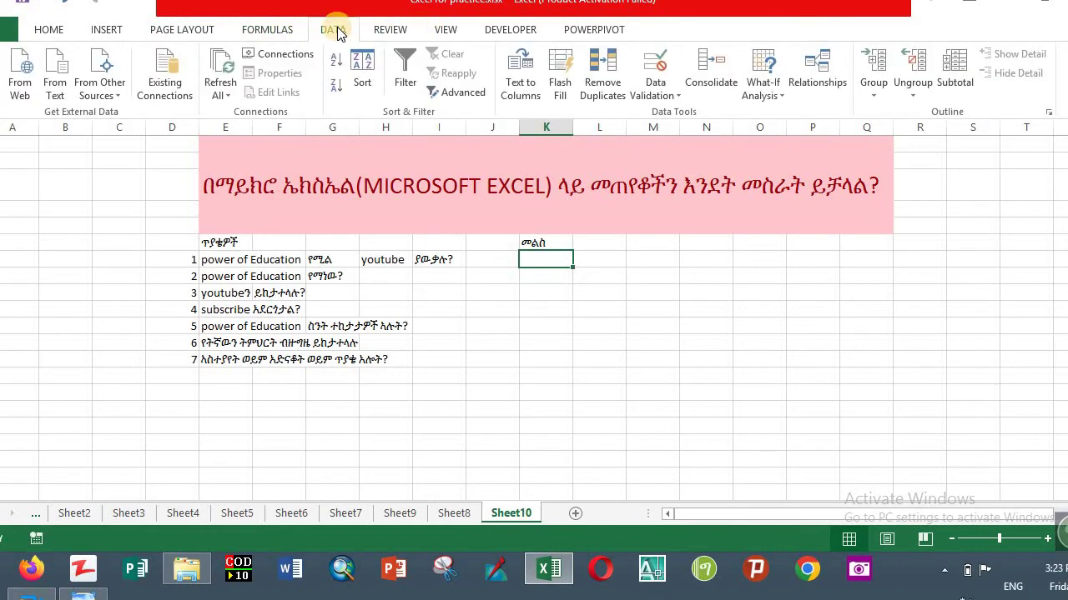
pyautogui.click(678, 99)
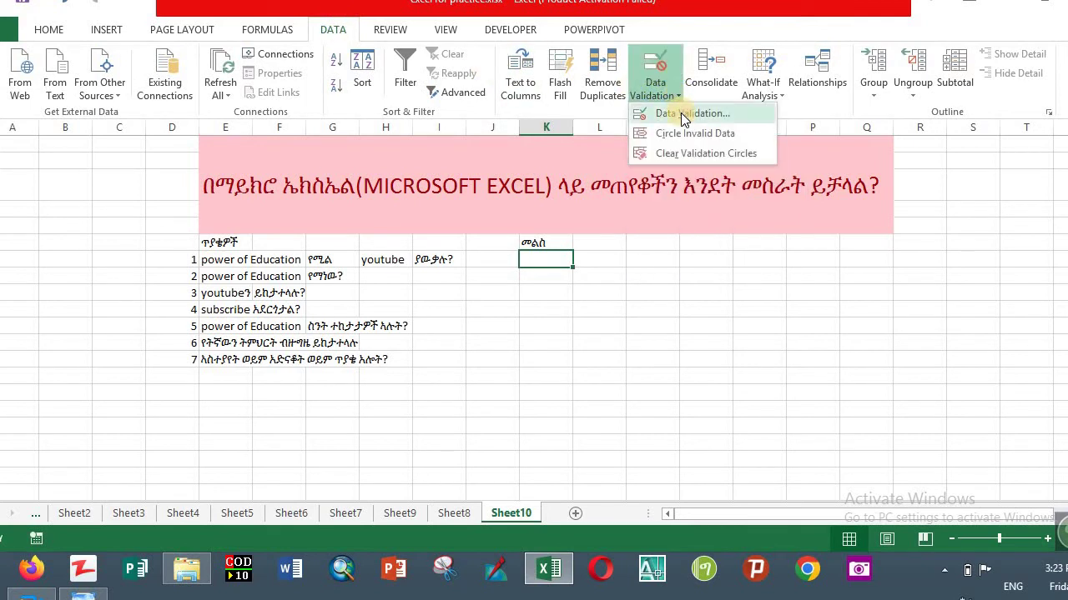
pyautogui.click(682, 115)
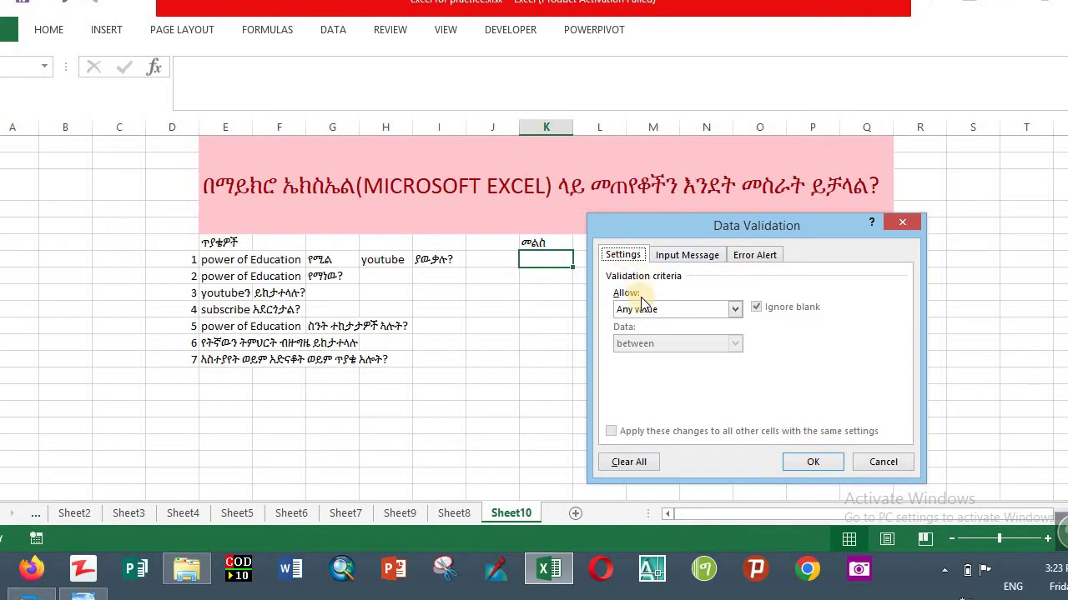
# Step: Set Allow to List with the in-cell dropdown kept on, ready to fill the Source box
pyautogui.click(682, 310)
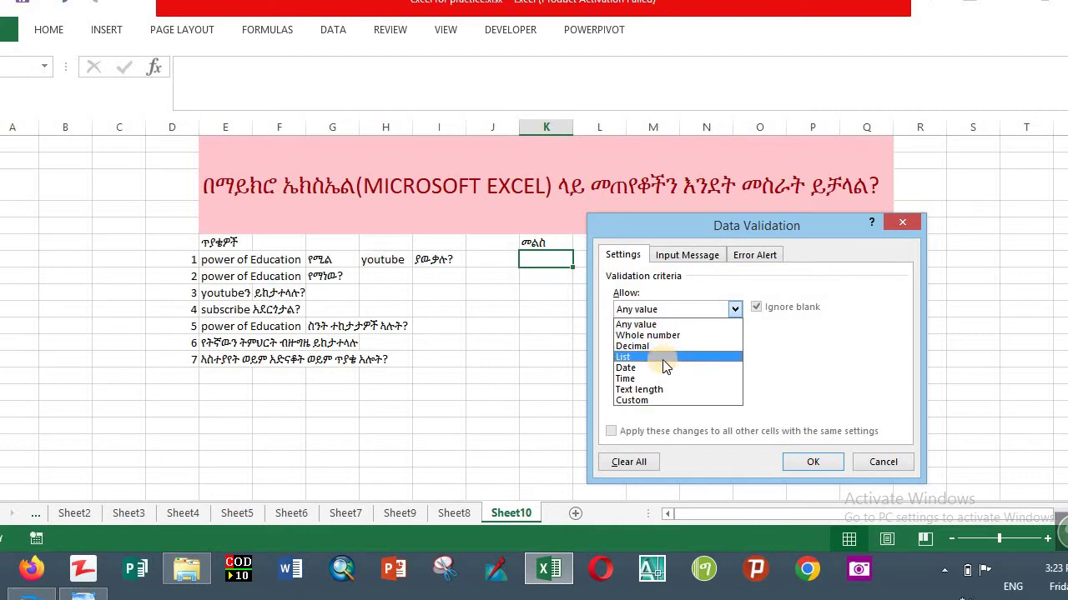
pyautogui.click(664, 359)
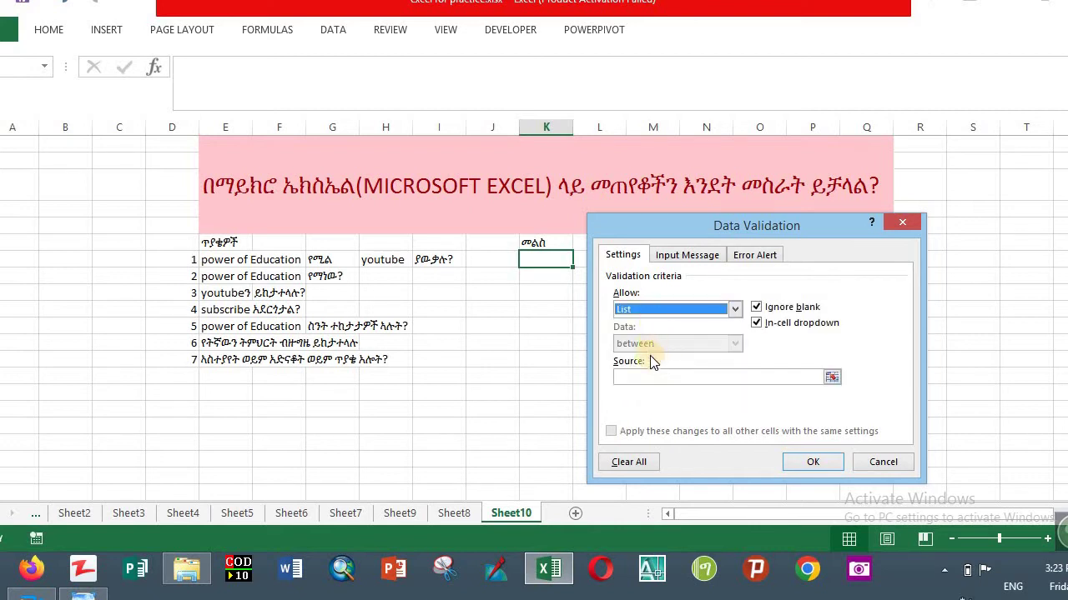
pyautogui.click(631, 377)
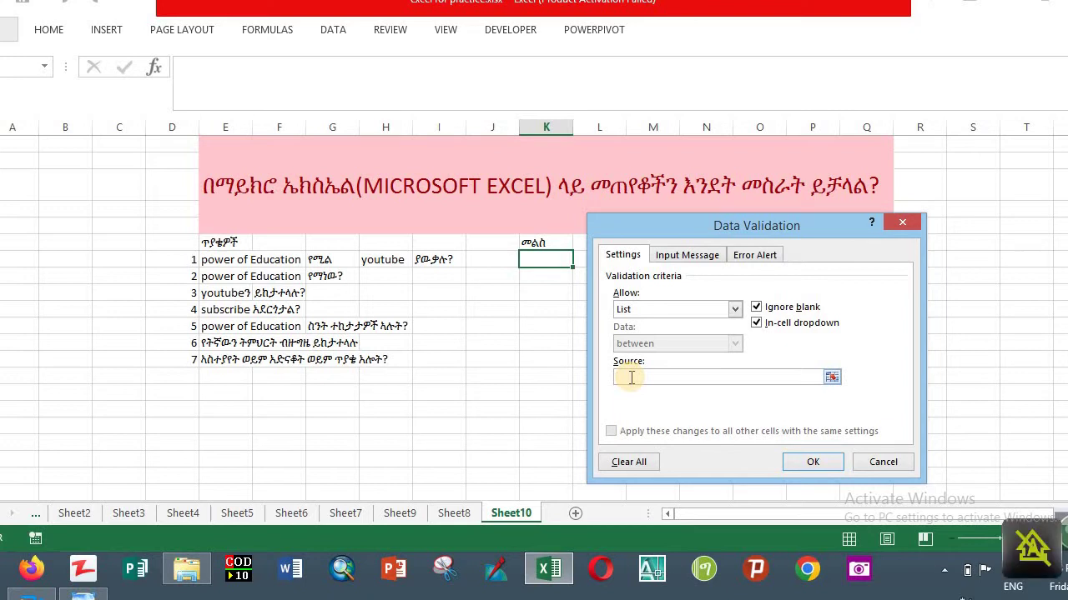
# Step: Enter አዎ,የለም as the list source for question 1's answer cell
pyautogui.write('e')
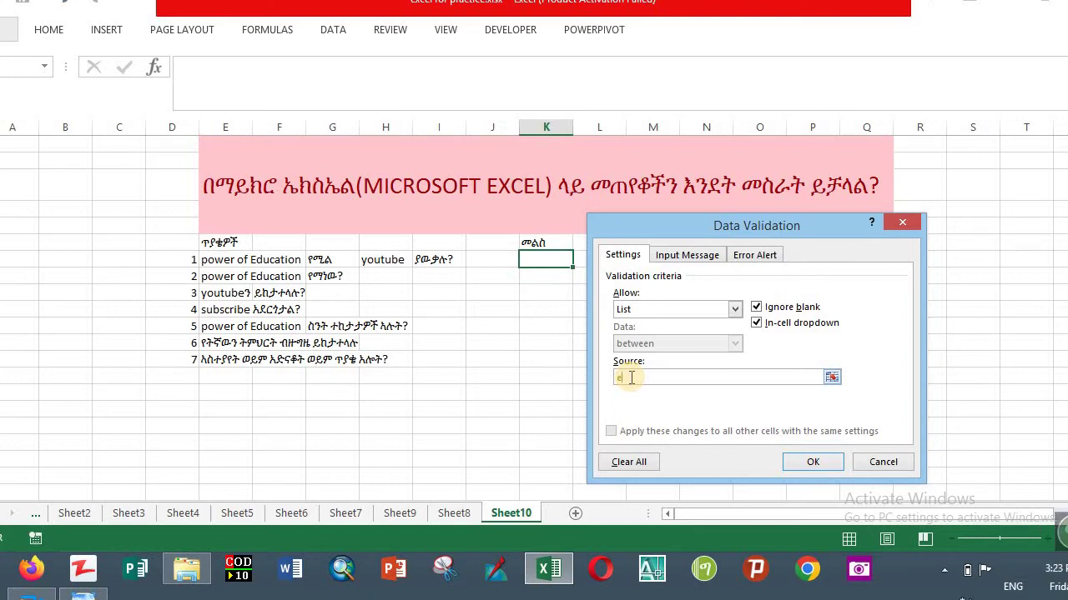
pyautogui.press('BackSpace')
pyautogui.write('አ')
pyautogui.write('ዎ')
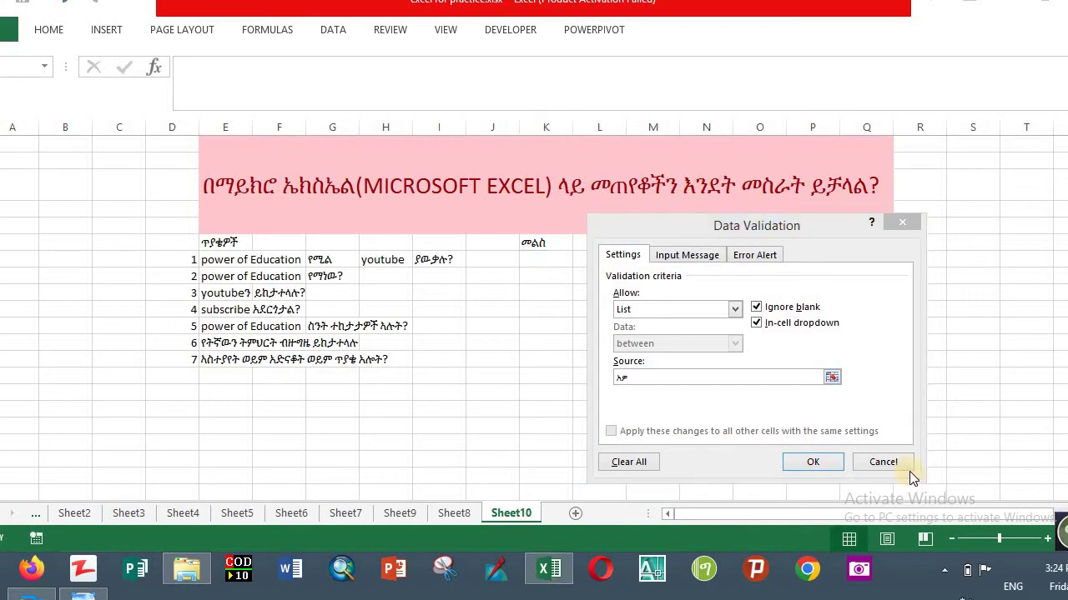
pyautogui.click(634, 377)
pyautogui.click(634, 378)
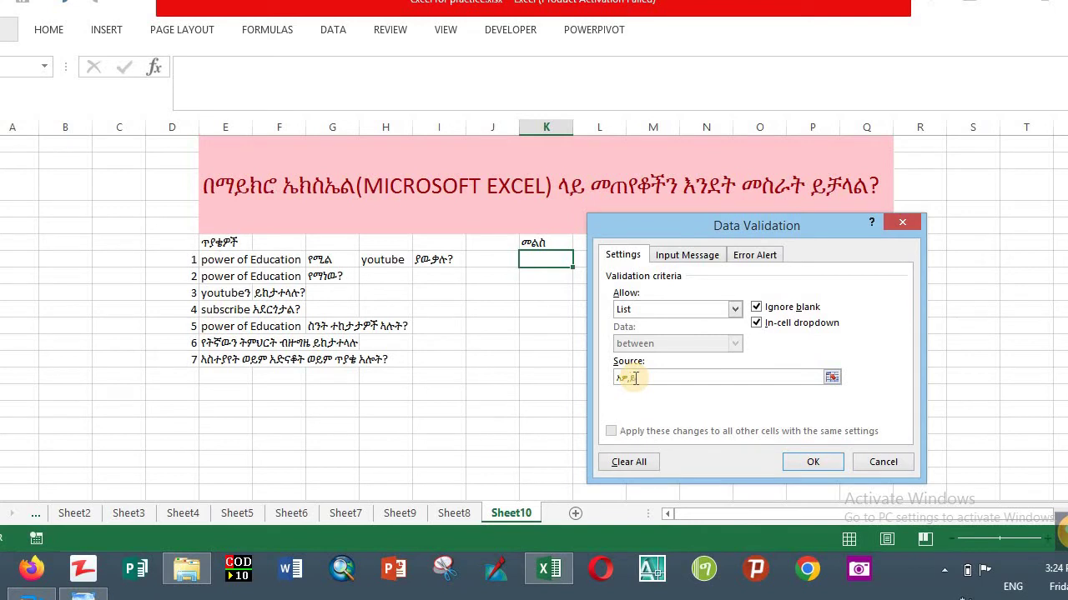
pyautogui.write('a')
pyautogui.write('በ')
pyautogui.write('ለም')
# Step: Apply the list validation and answer question 1 with አዎ from its new dropdown
pyautogui.click(811, 461)
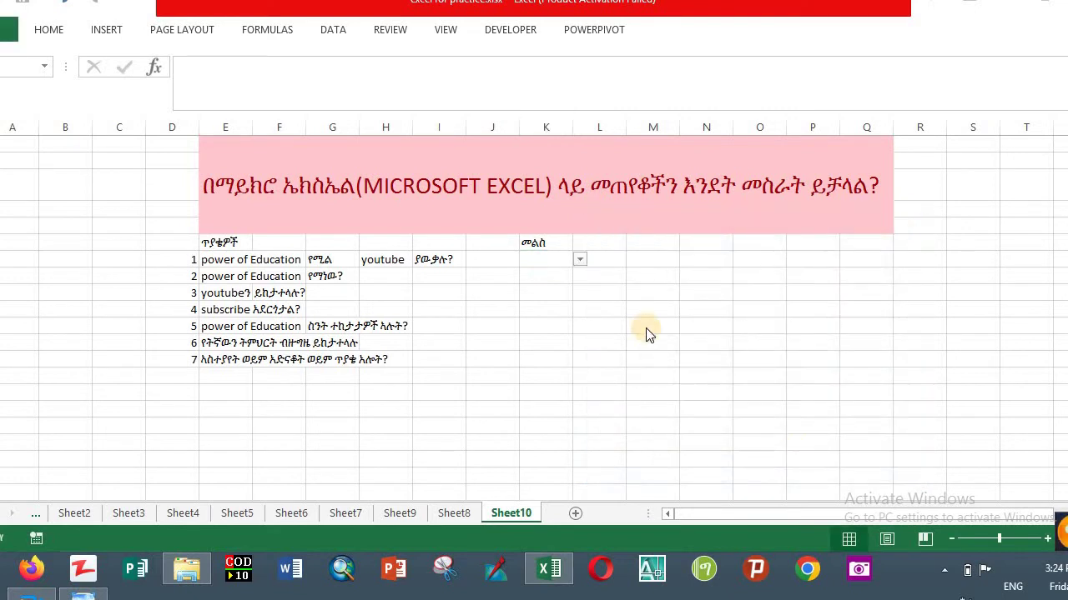
pyautogui.click(581, 259)
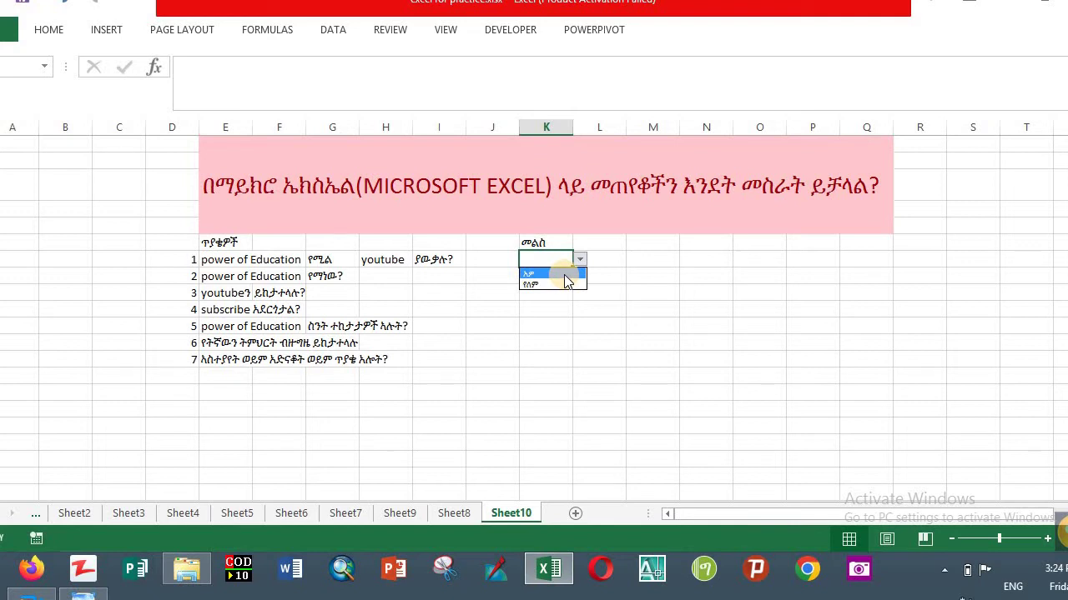
pyautogui.click(565, 275)
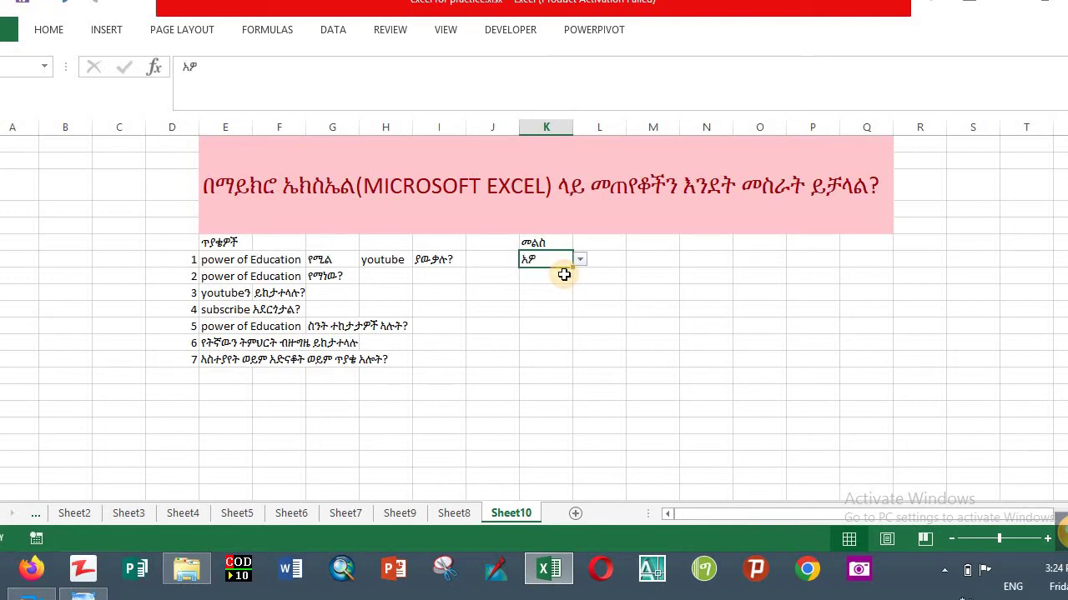
pyautogui.click(544, 279)
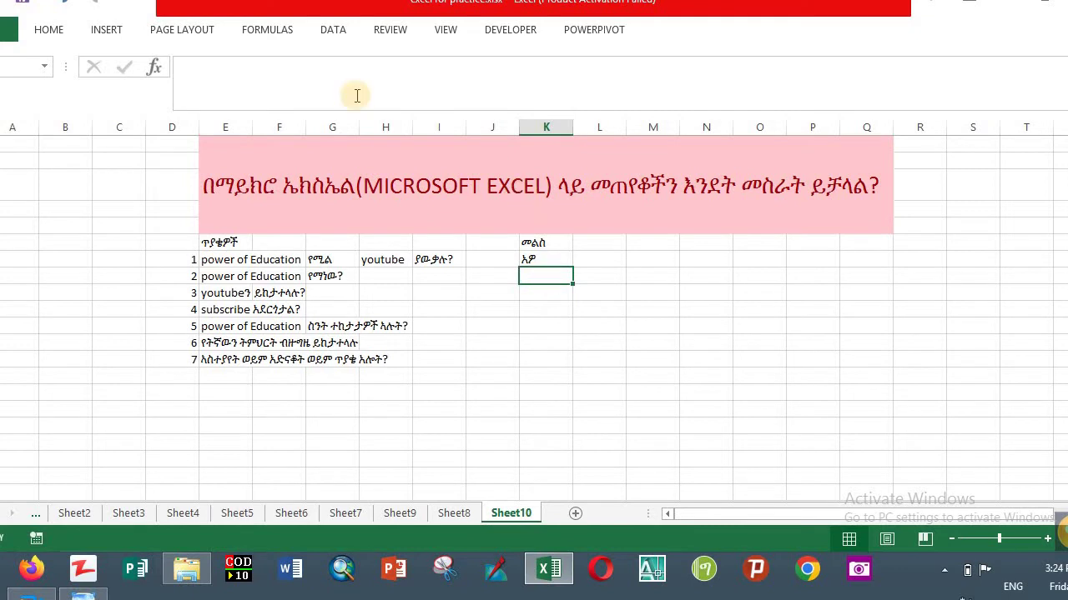
# Step: Open Data Validation for question 2's answer cell and bring up the Allow choices
pyautogui.click(336, 31)
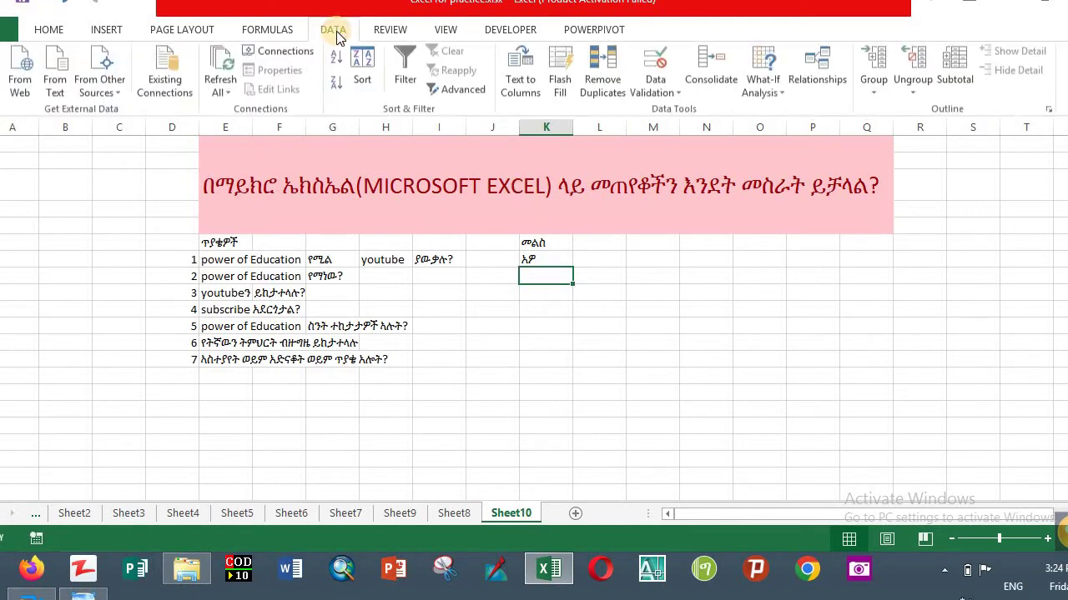
pyautogui.click(677, 96)
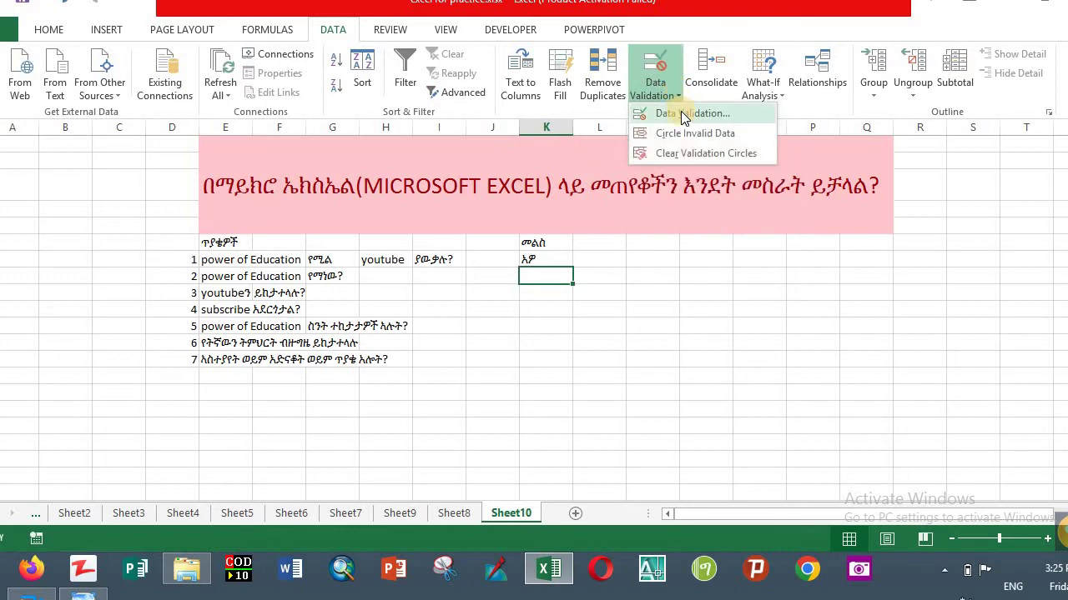
pyautogui.click(682, 115)
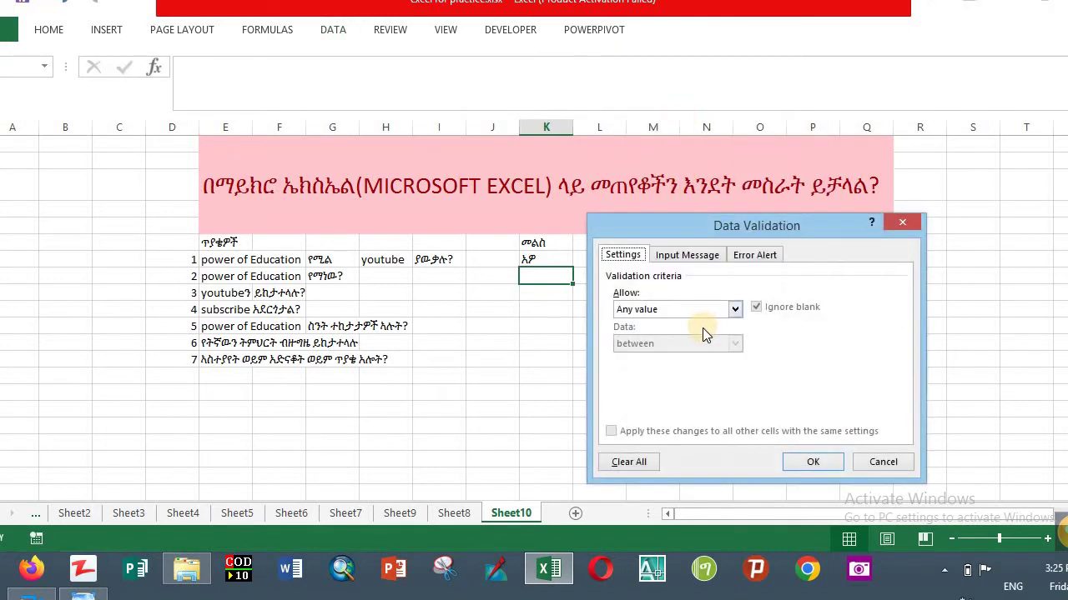
pyautogui.click(680, 310)
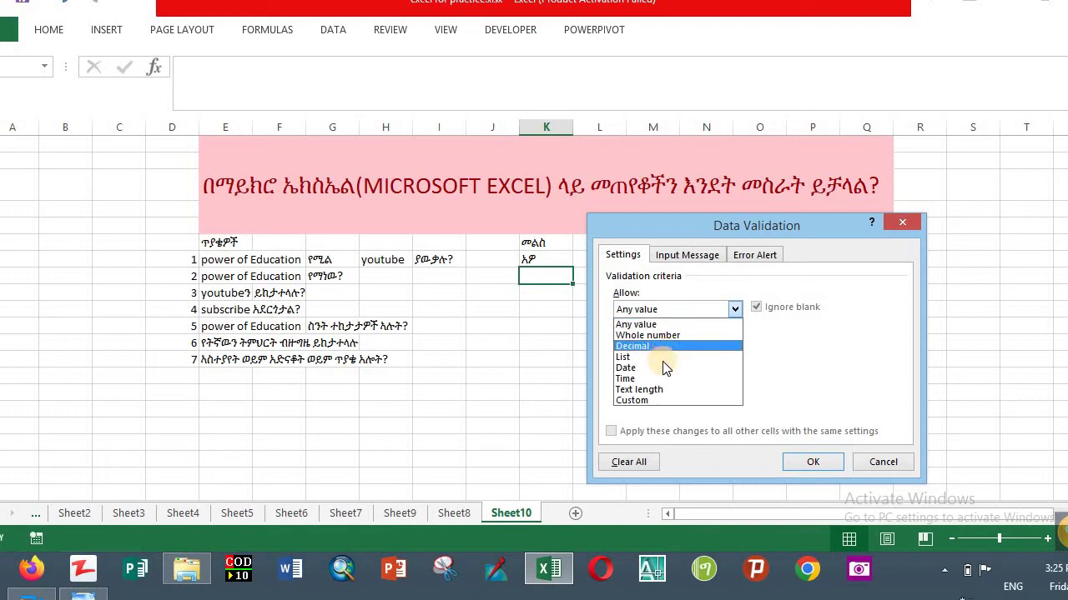
pyautogui.click(662, 367)
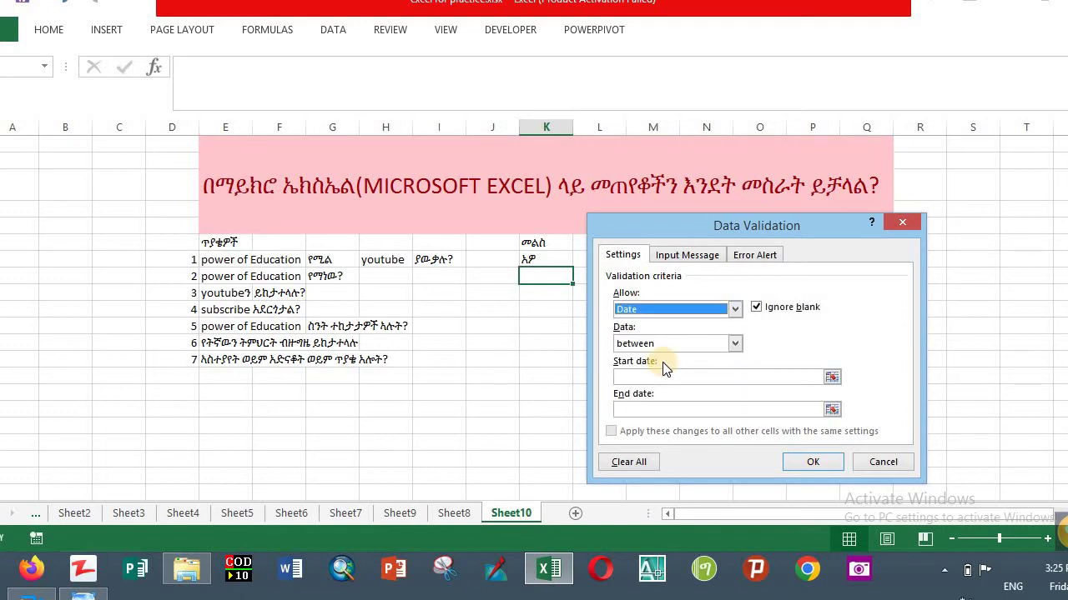
pyautogui.click(671, 310)
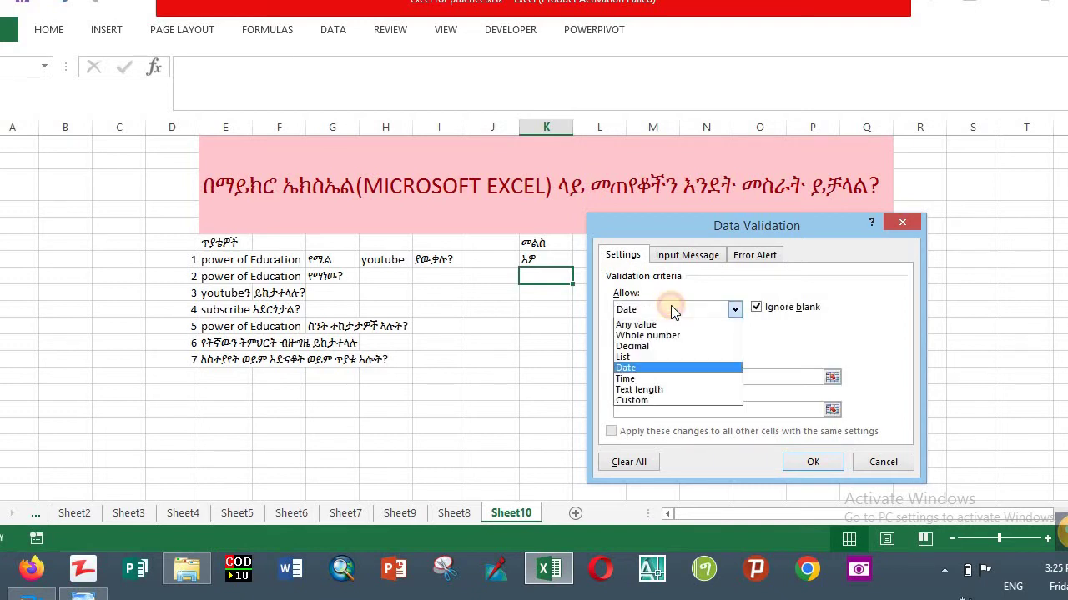
# Step: Set K2's validation to List and type its Amharic answer choices into Source
pyautogui.click(658, 361)
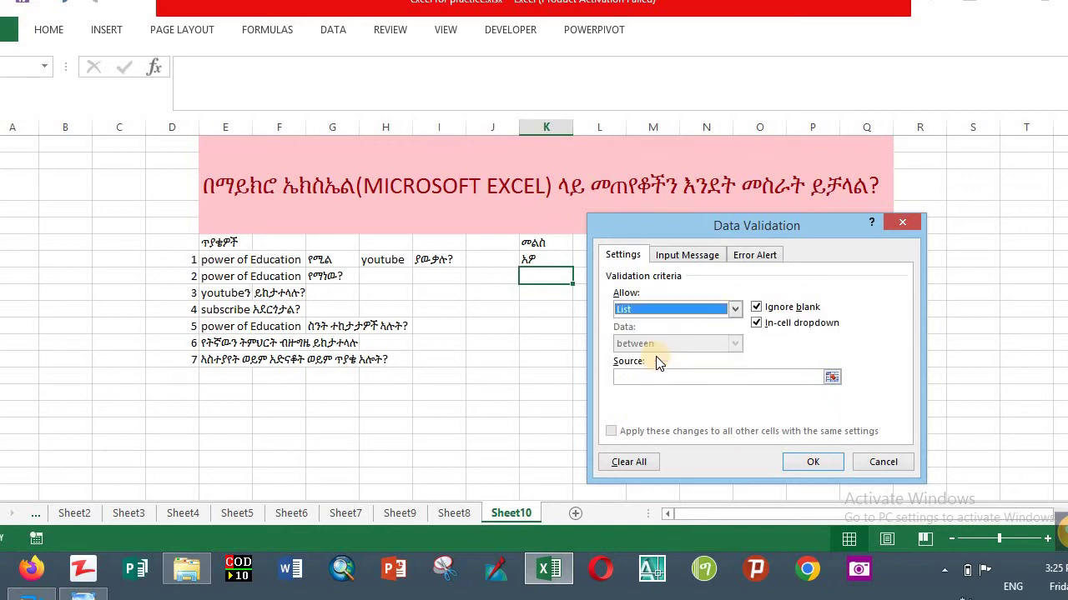
pyautogui.click(641, 377)
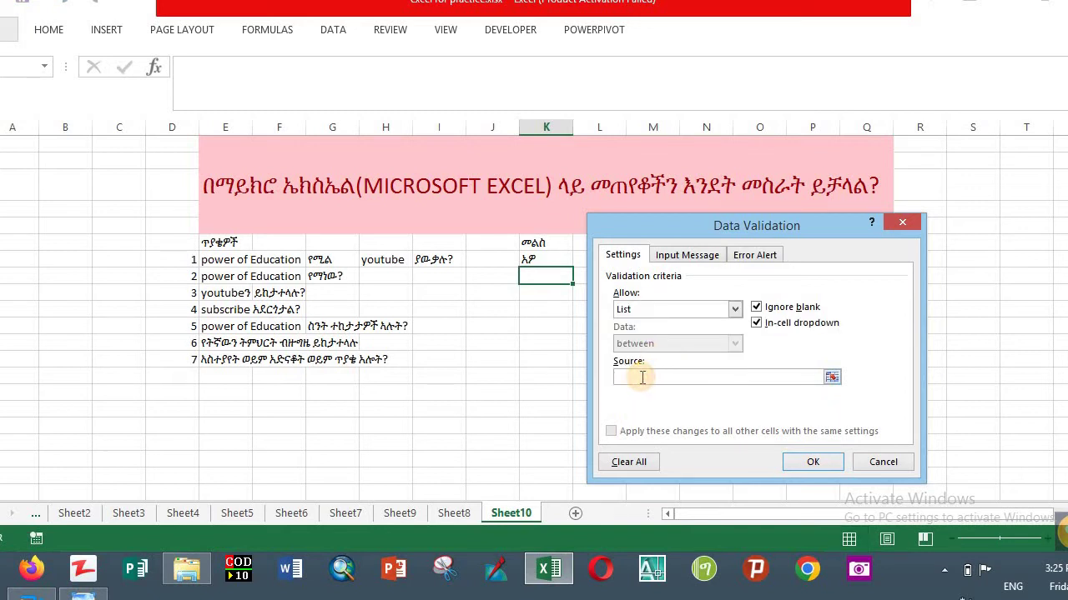
pyautogui.write('አ')
pyautogui.write('ዎ,')
pyautogui.press('BackSpace')
pyautogui.press('BackSpace')
pyautogui.write('ብ')
pyautogui.write('ጀ')
pyautogui.write('አ')
pyautogui.write('ዘ')
pyautogui.write('ደለ')
pyautogui.write('ም ሰው')
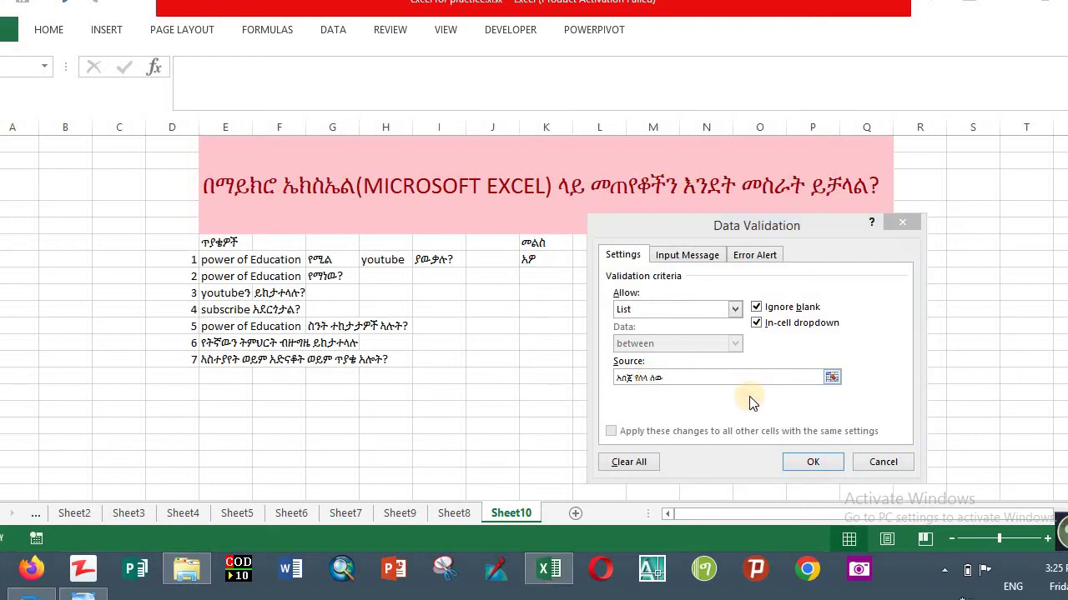
pyautogui.click(633, 379)
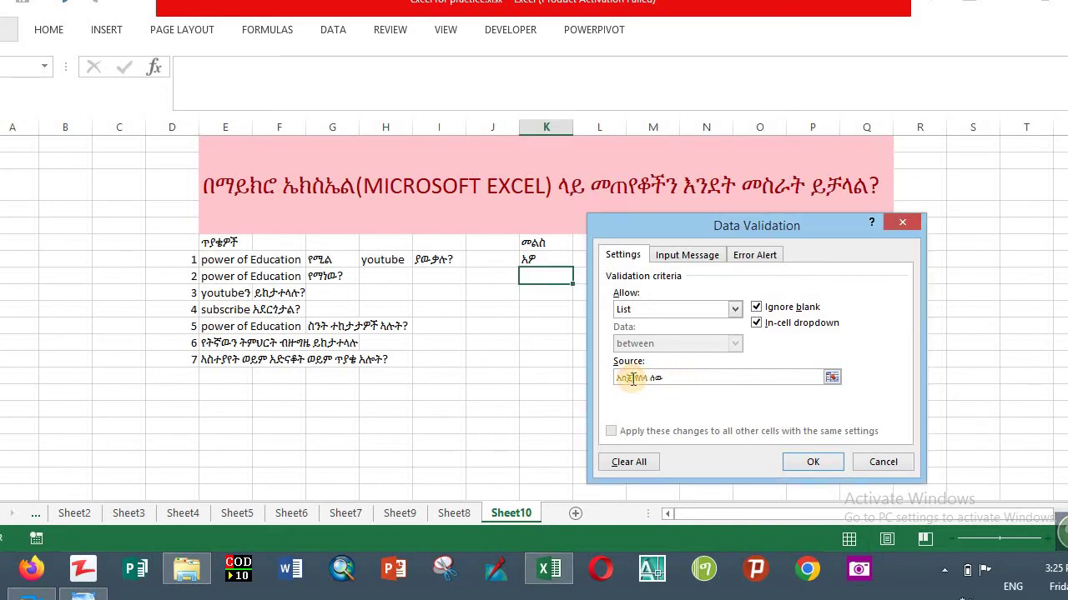
# Step: Confirm K2's list and answer question 2 with አበጀ from its dropdown
pyautogui.click(811, 460)
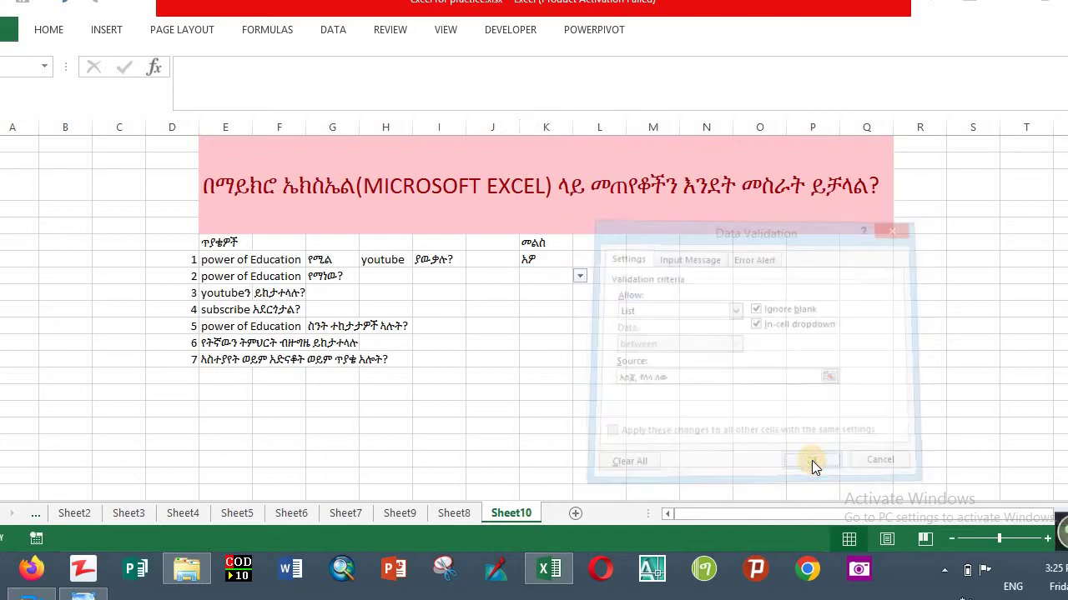
pyautogui.click(581, 276)
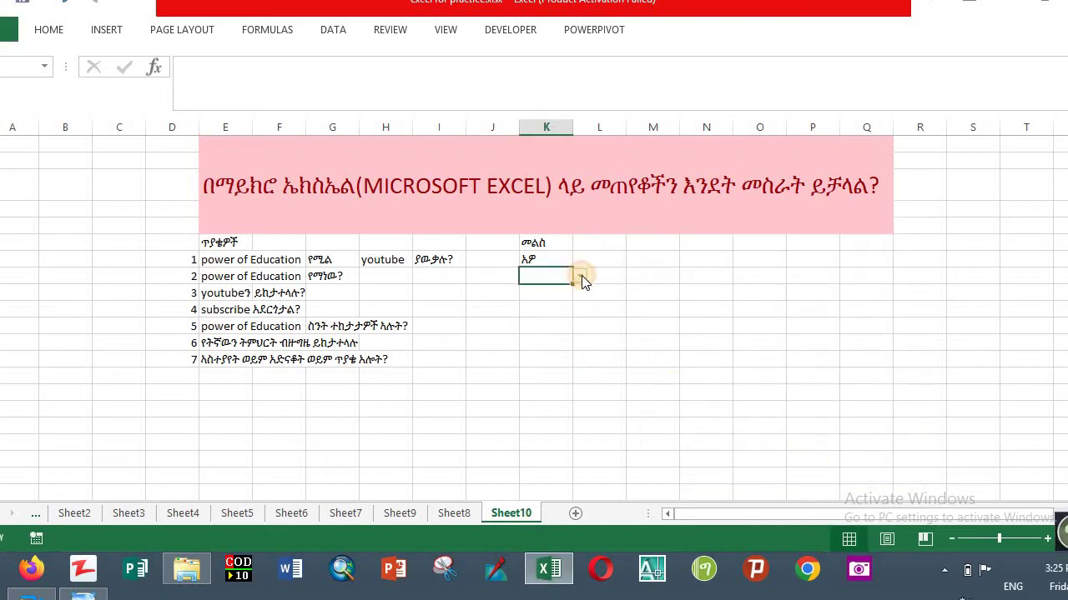
pyautogui.click(581, 276)
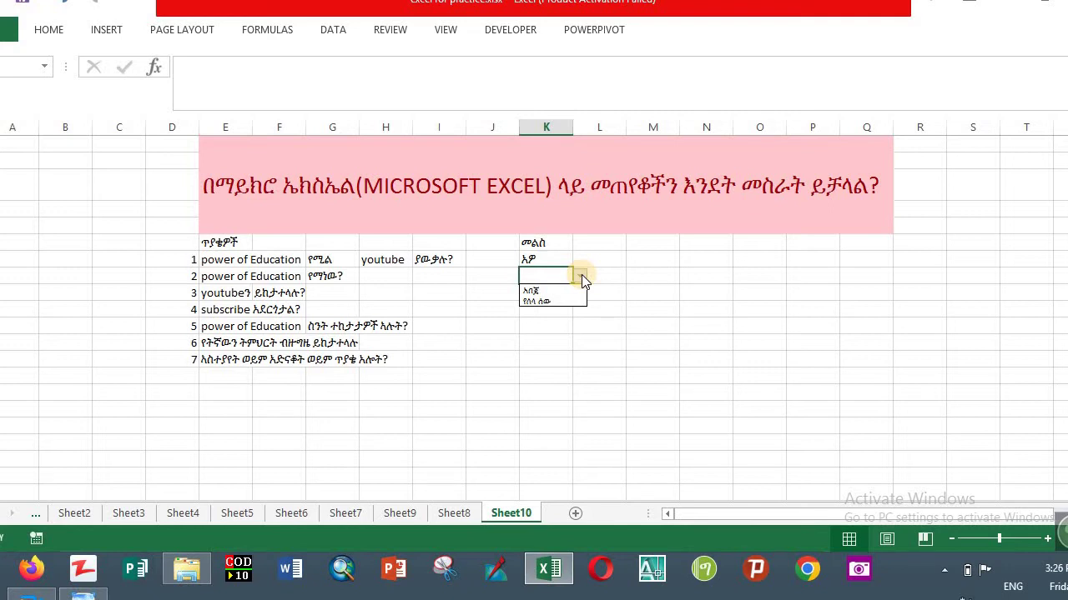
pyautogui.click(534, 291)
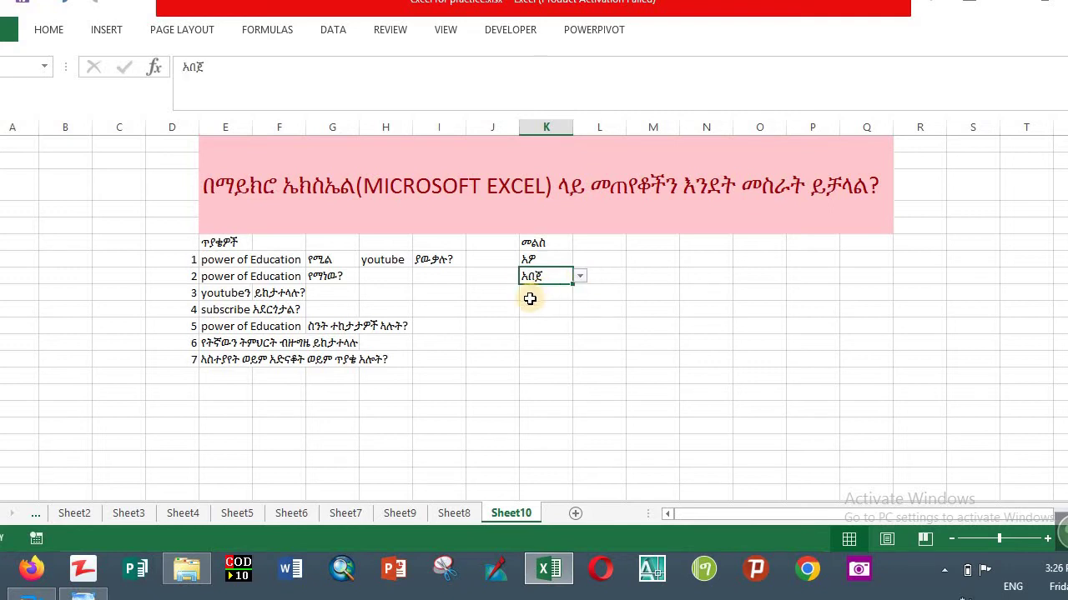
pyautogui.click(543, 294)
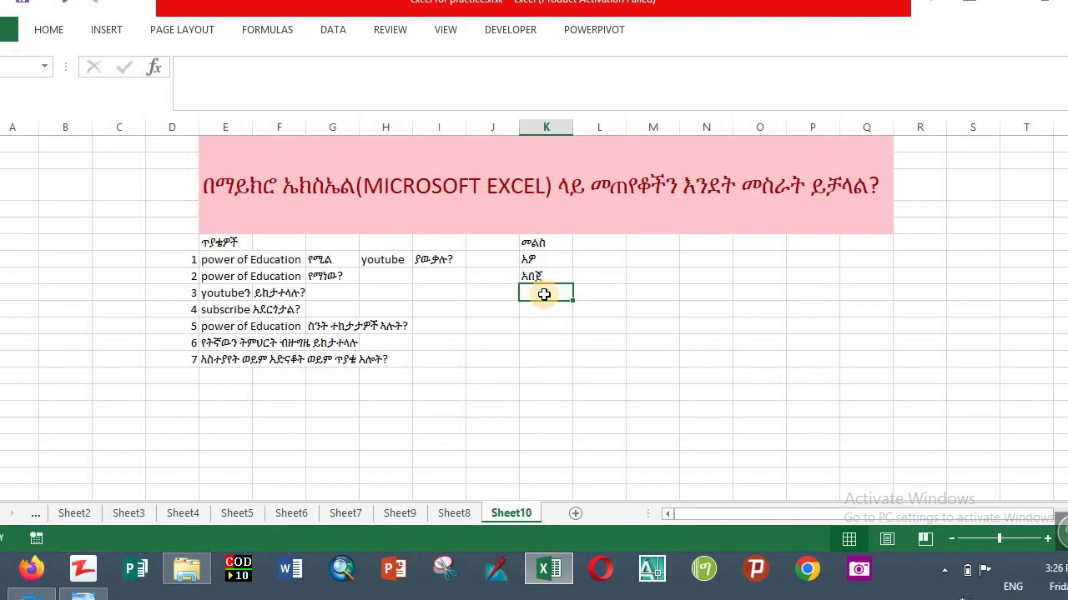
# Step: Open Data Validation for cell K3 and set Allow to List
pyautogui.click(334, 31)
pyautogui.click(675, 98)
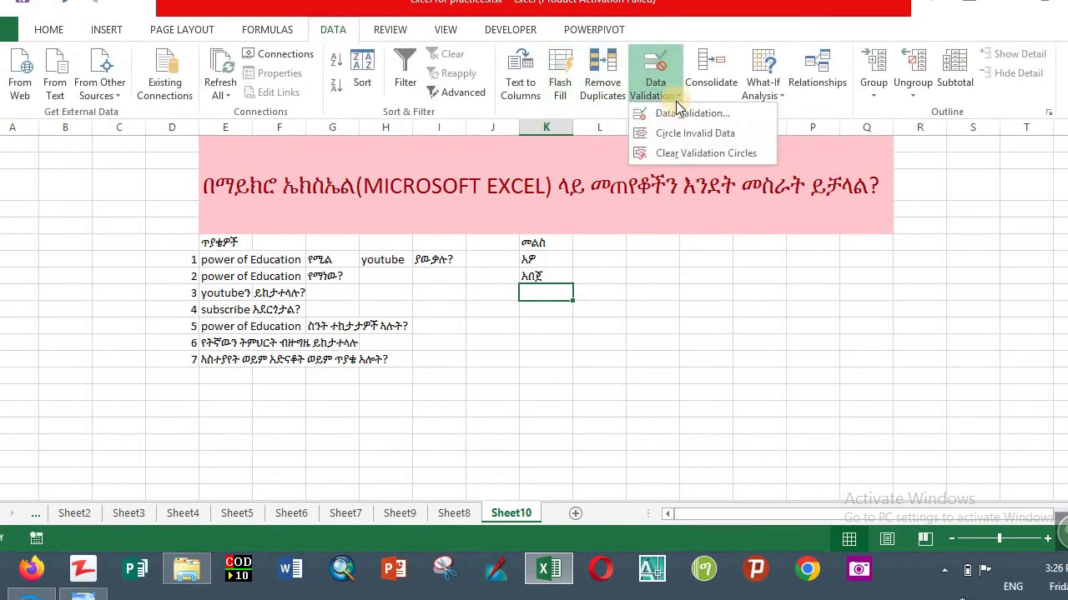
pyautogui.click(682, 112)
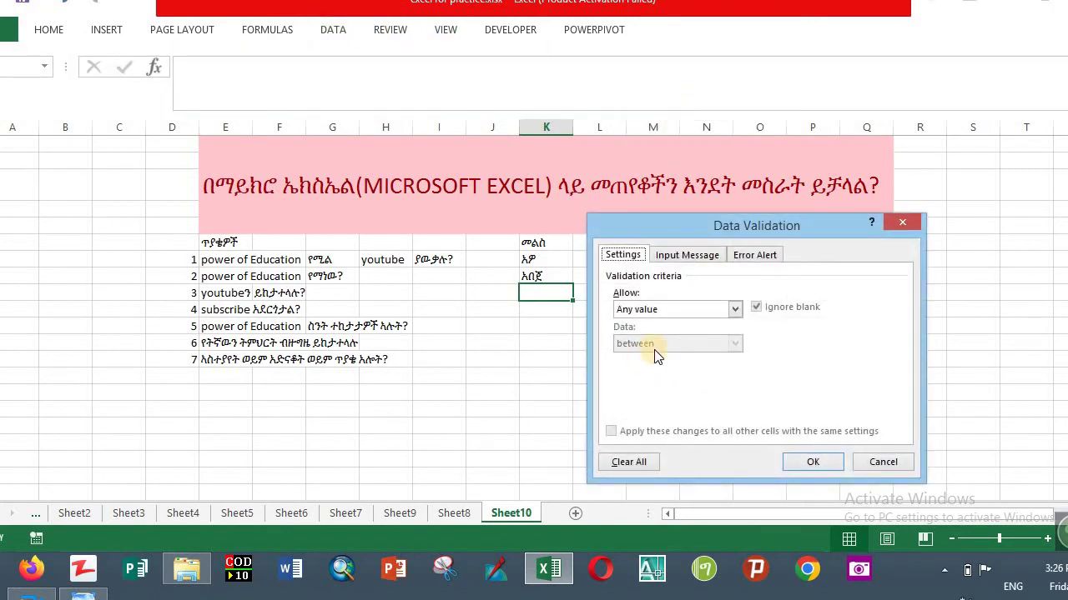
pyautogui.click(669, 309)
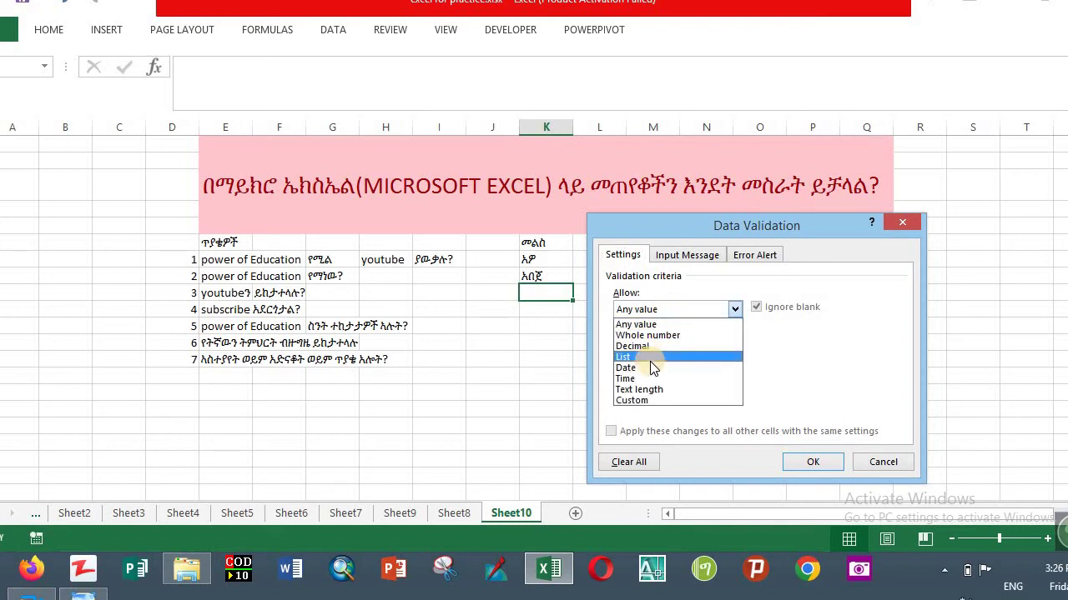
pyautogui.click(649, 359)
pyautogui.click(641, 376)
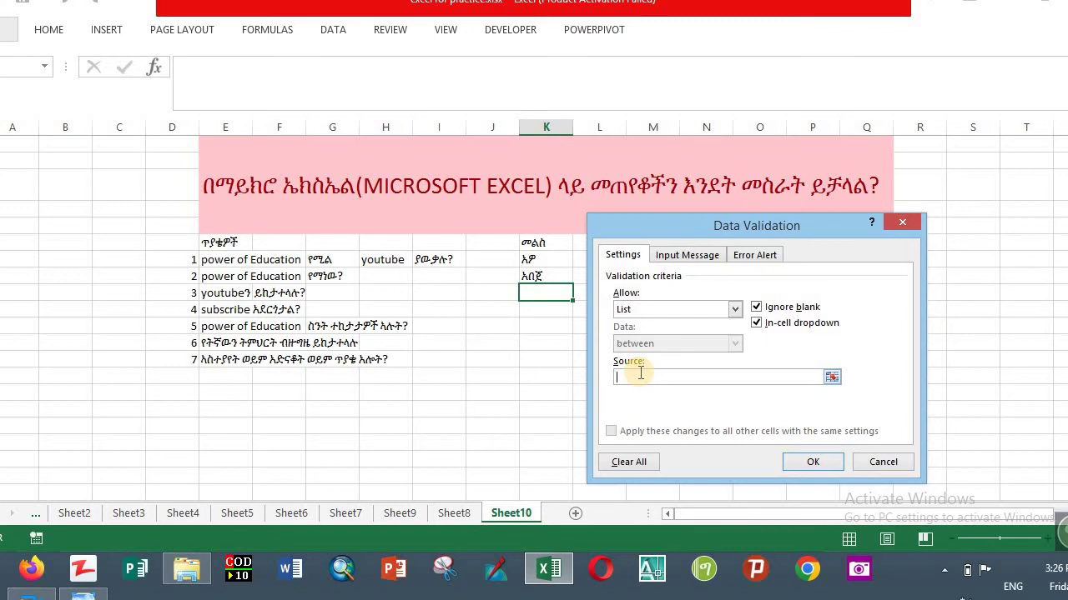
# Step: Enter the two choices አዎ,የለም as K3's list source and confirm
pyautogui.write('ew')
pyautogui.press('BackSpace')
pyautogui.press('BackSpace')
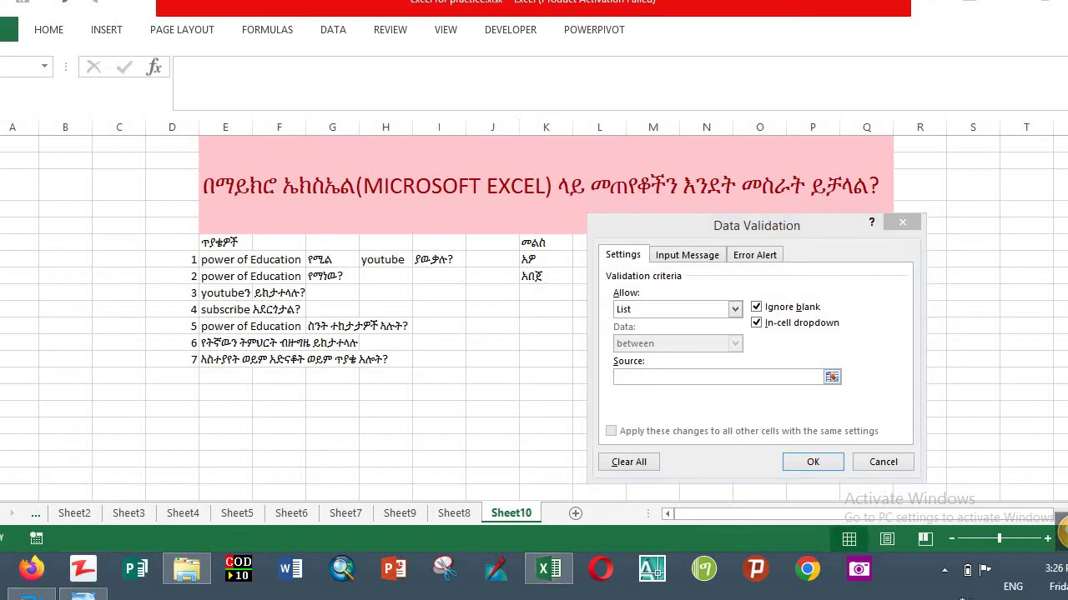
pyautogui.click(626, 375)
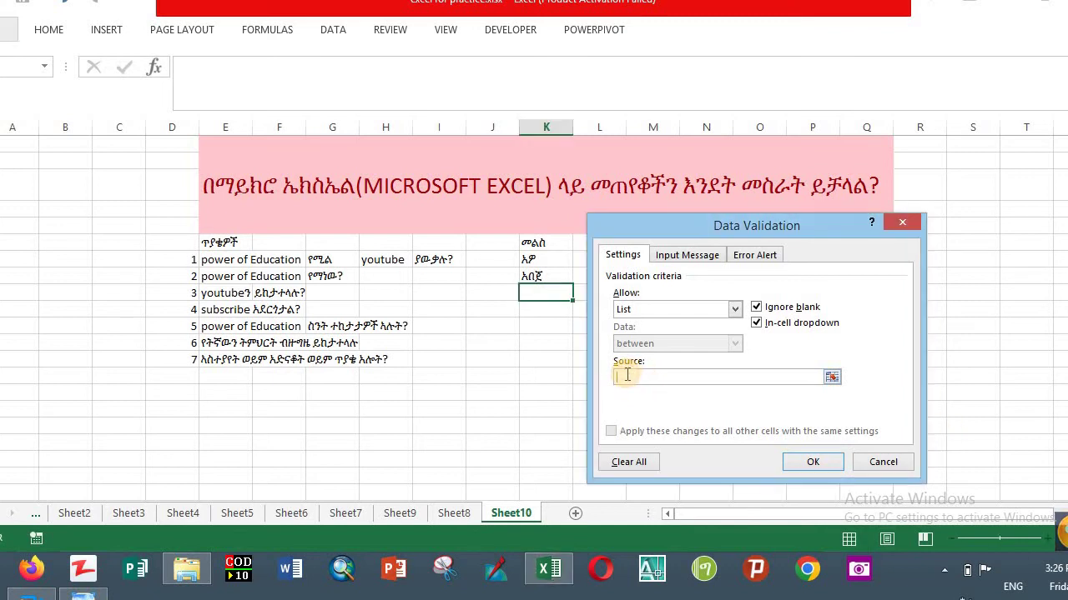
pyautogui.write('ው')
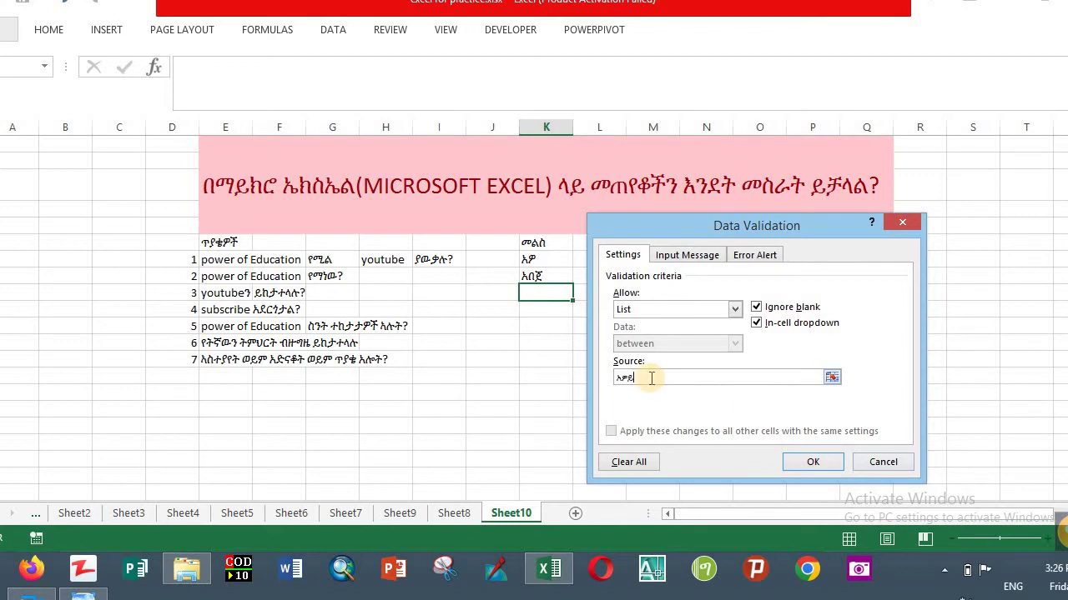
pyautogui.write(',')
pyautogui.write('አ')
pyautogui.write('በጀ')
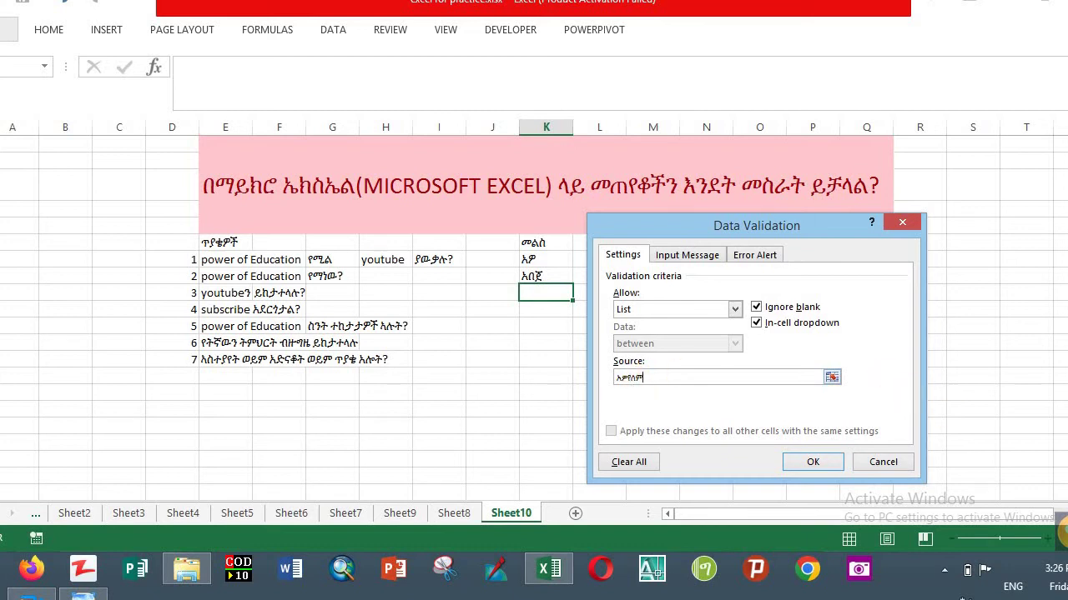
pyautogui.click(626, 377)
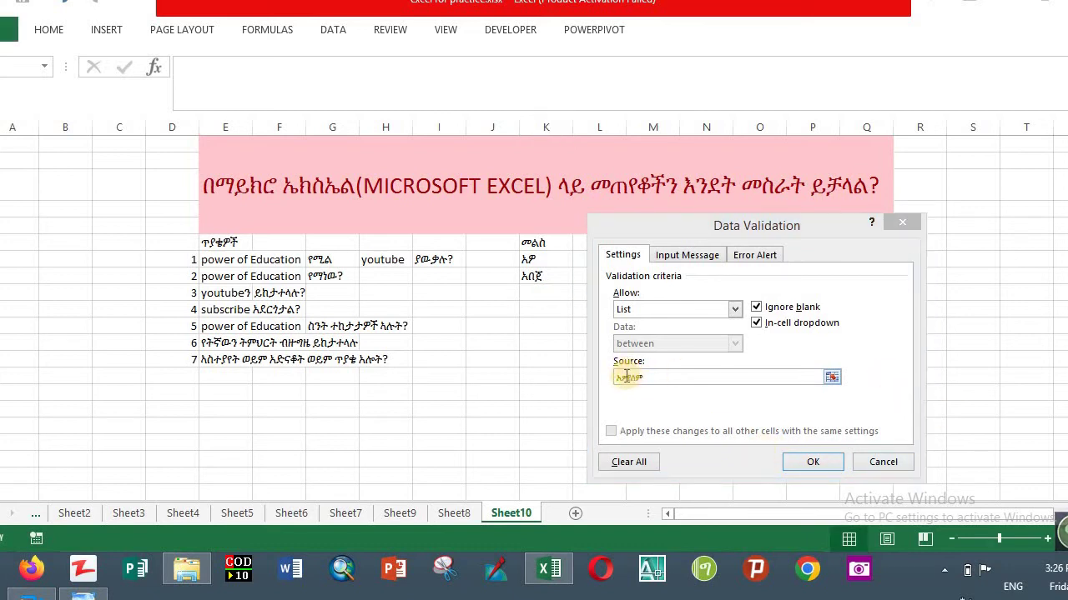
pyautogui.click(627, 377)
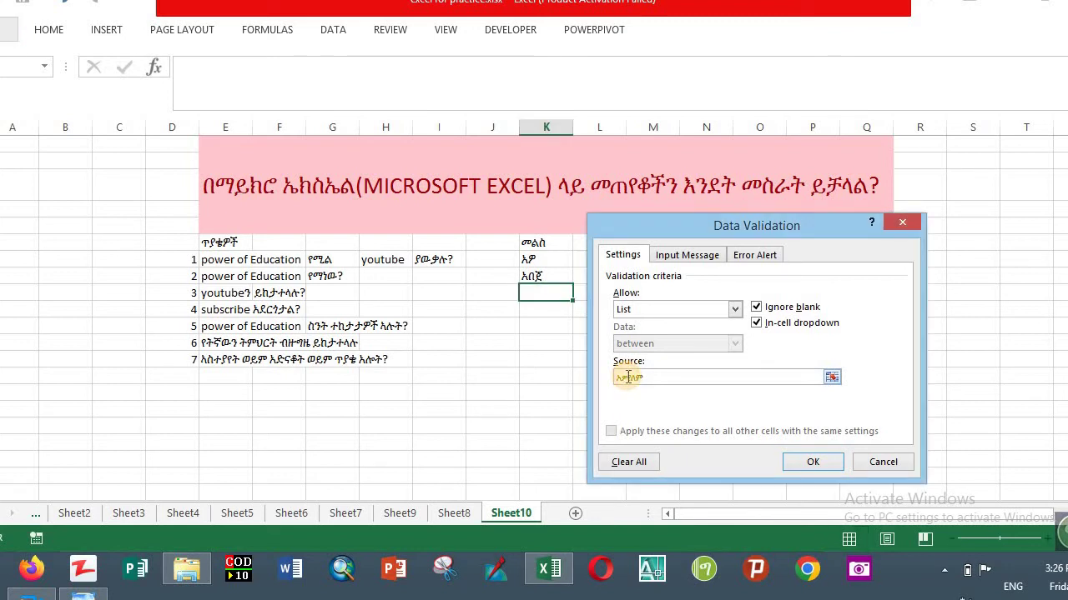
pyautogui.click(824, 463)
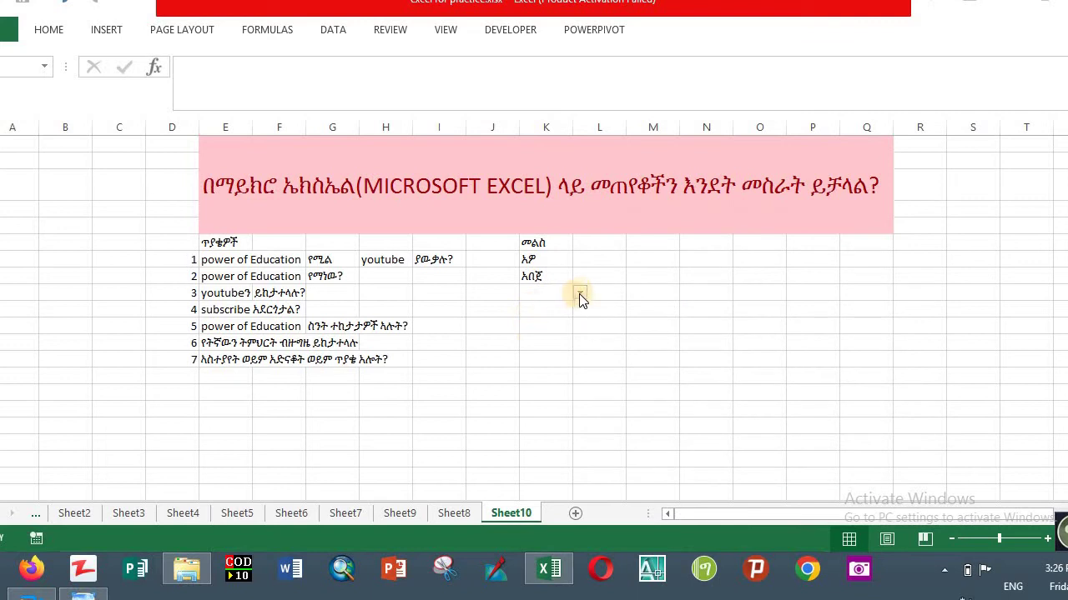
# Step: Pick አዎ from K3's dropdown to answer question 3
pyautogui.click(582, 292)
pyautogui.click(582, 292)
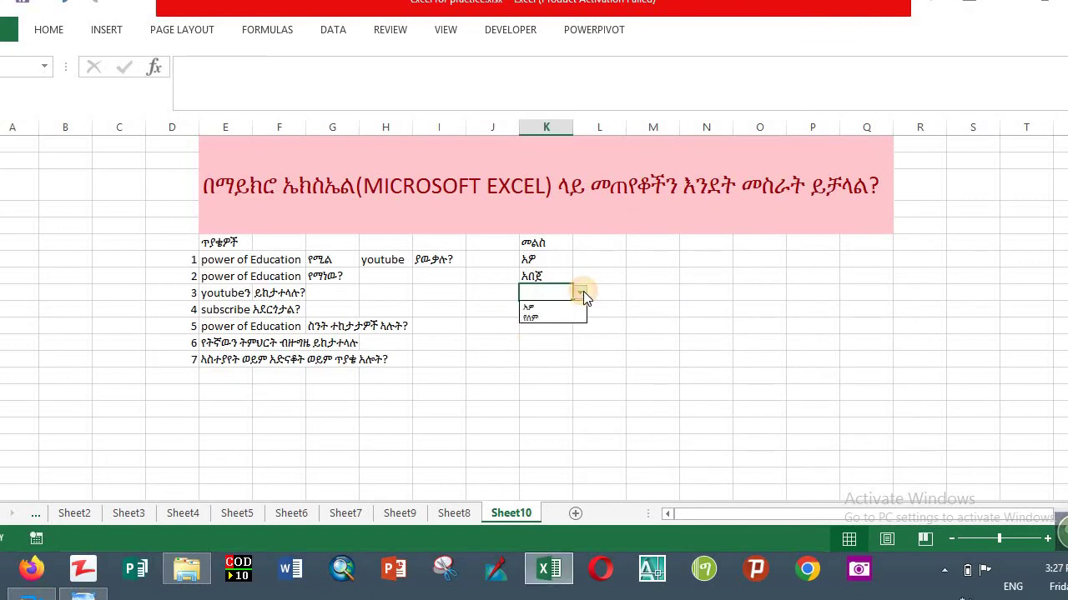
pyautogui.click(544, 308)
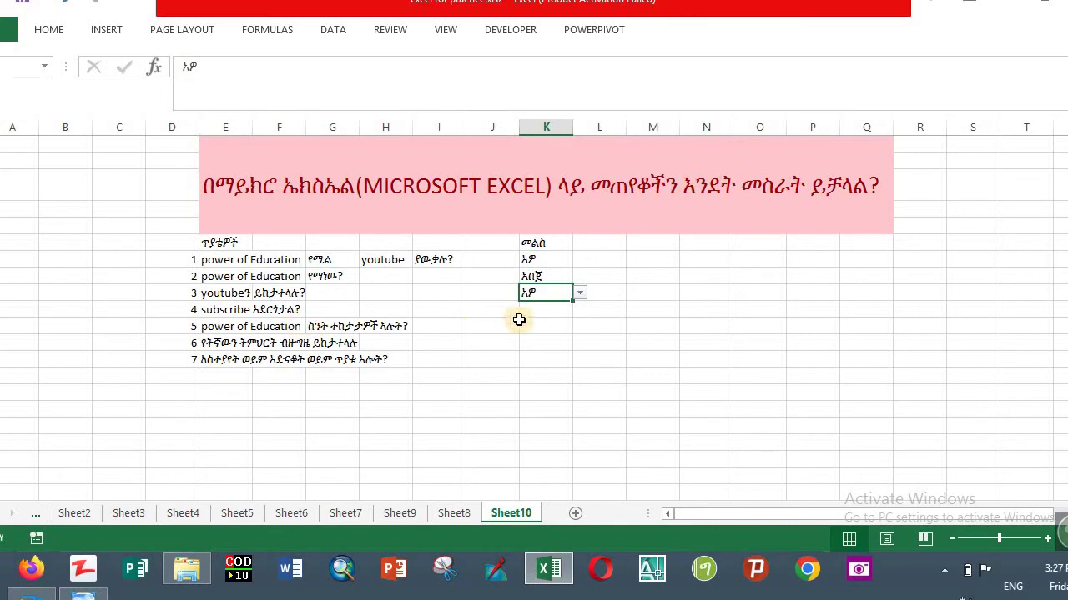
pyautogui.click(544, 311)
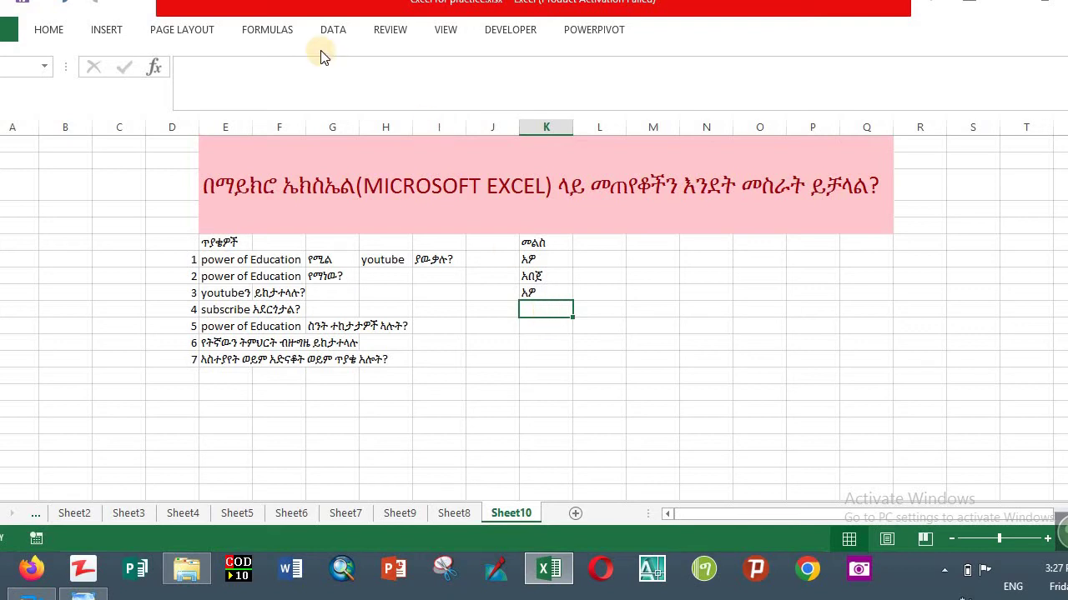
# Step: Open Data Validation for K4, set Allow to List, and try cell references as the source
pyautogui.click(334, 33)
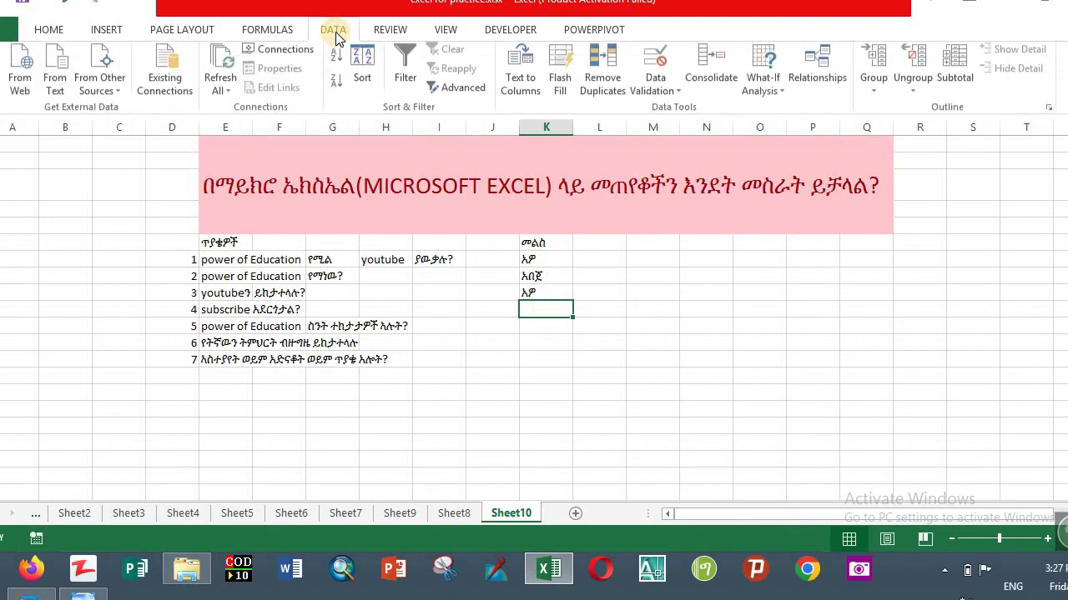
pyautogui.click(677, 98)
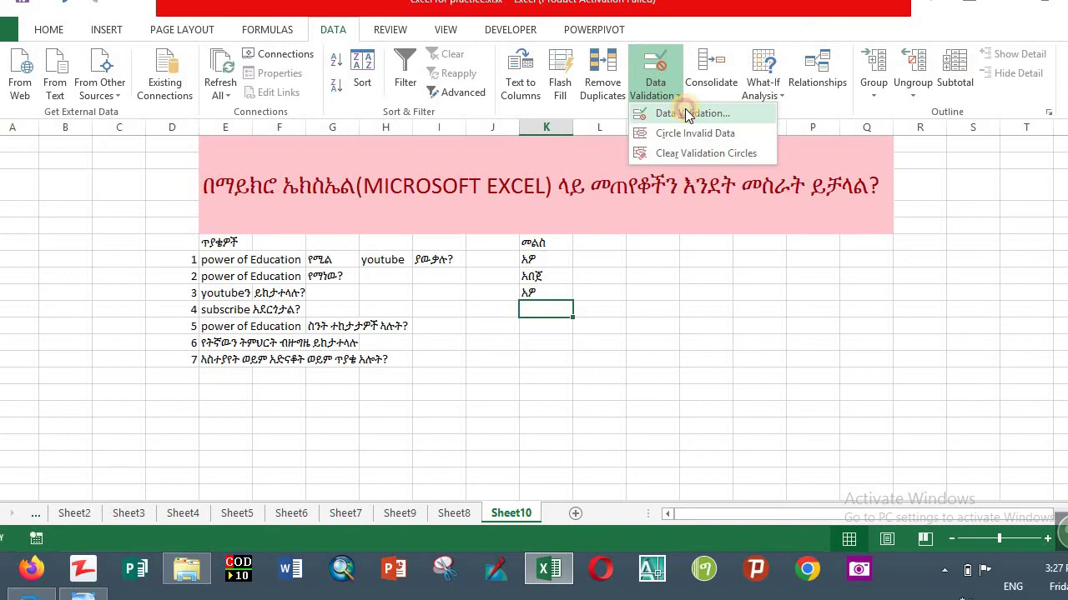
pyautogui.click(686, 112)
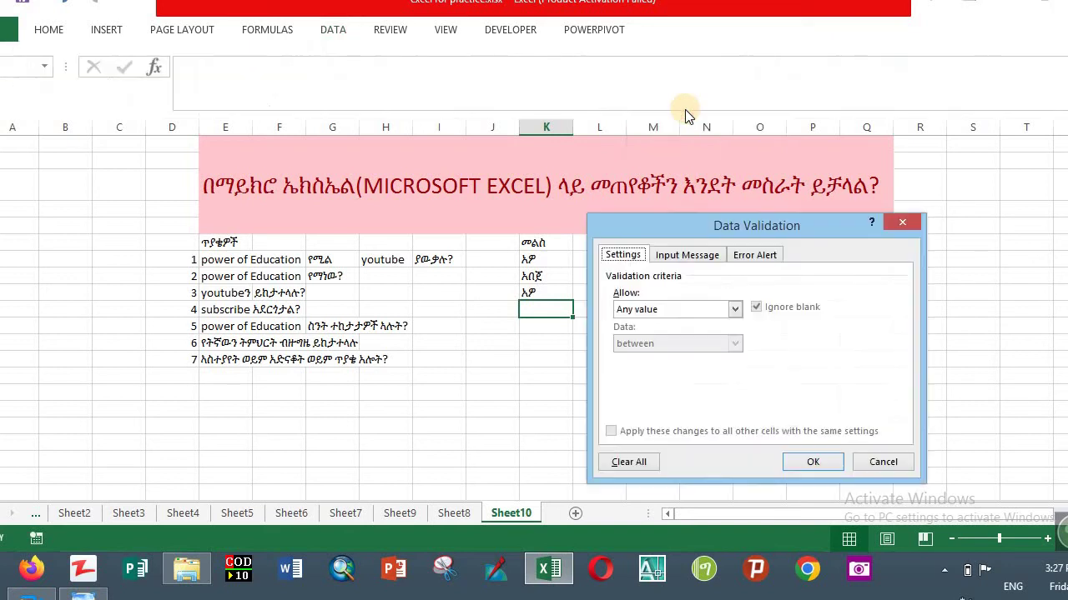
pyautogui.click(660, 309)
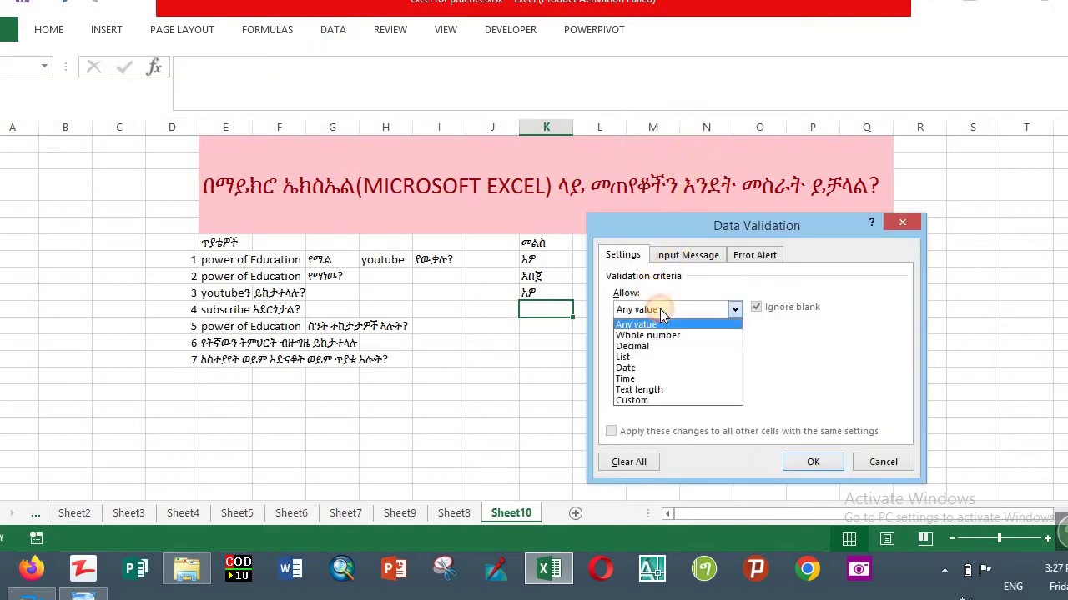
pyautogui.click(653, 357)
pyautogui.click(656, 376)
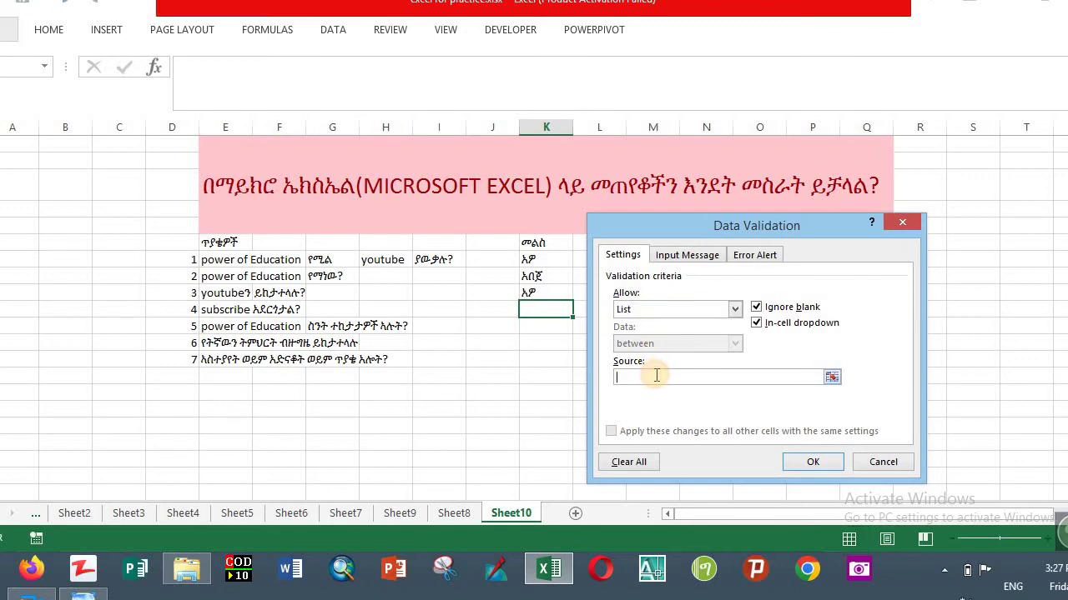
pyautogui.click(552, 294)
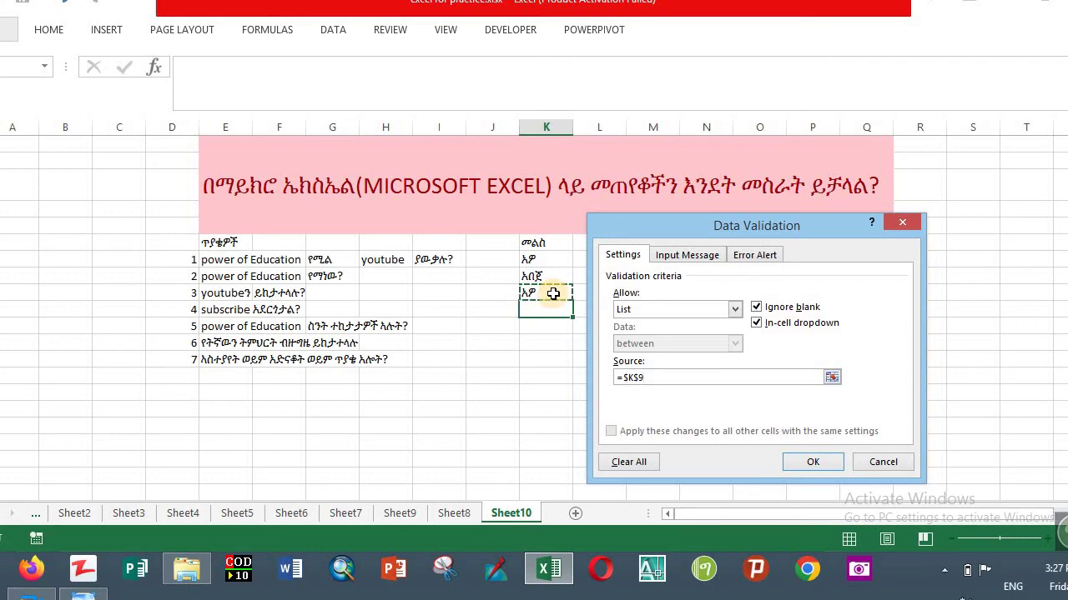
pyautogui.press('BackSpace')
pyautogui.press('BackSpace')
pyautogui.press('BackSpace')
pyautogui.press('BackSpace')
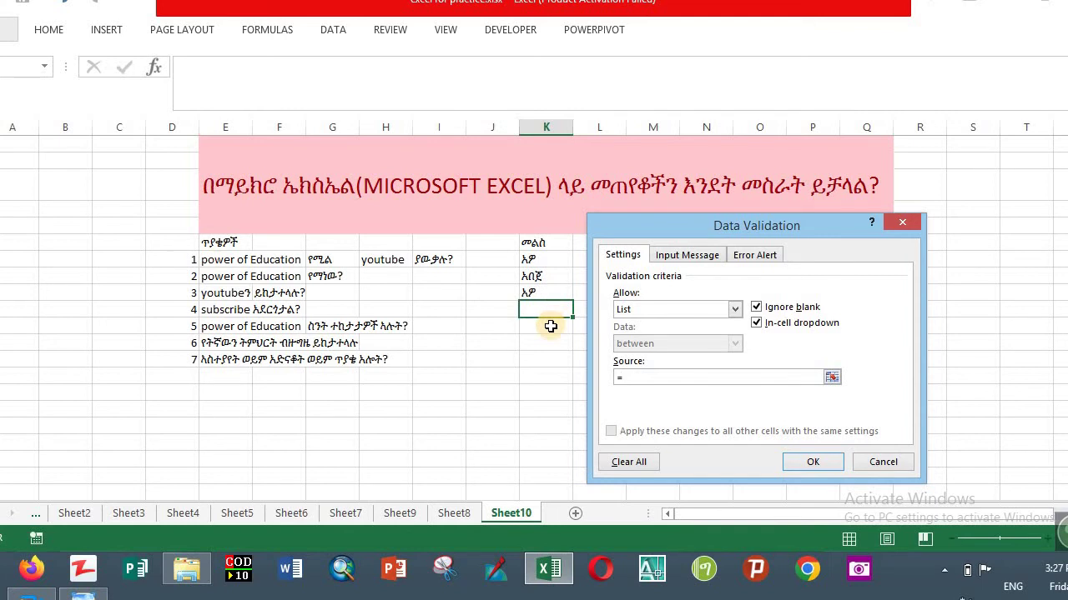
pyautogui.click(551, 326)
# Step: Replace the source with the typed choices አዎ and የለም, comma-separated, and confirm
pyautogui.click(645, 375)
pyautogui.press('BackSpace')
pyautogui.press('BackSpace')
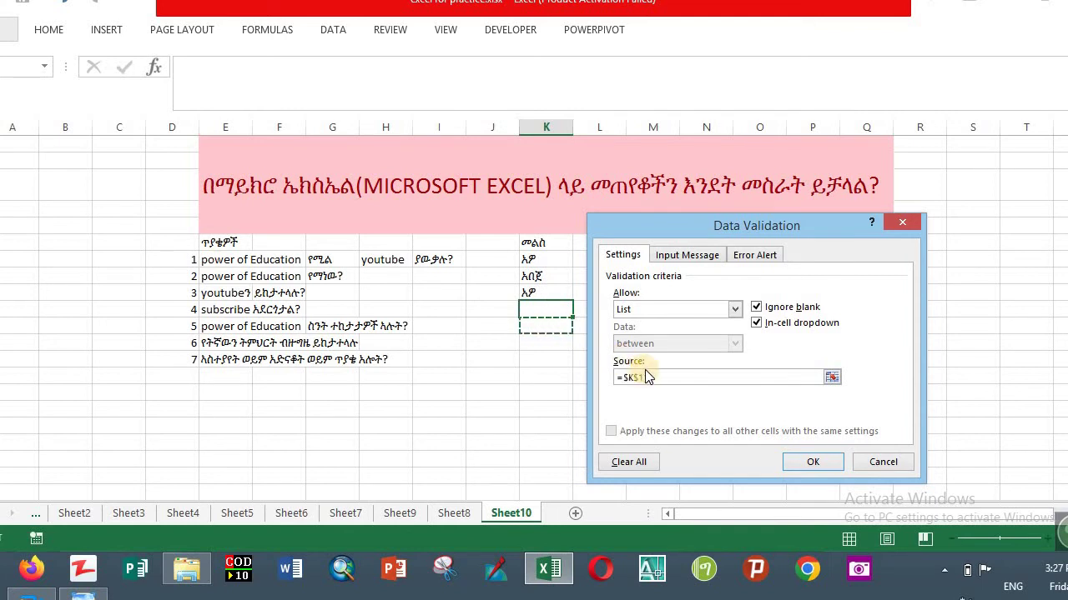
pyautogui.press('BackSpace')
pyautogui.press('BackSpace')
pyautogui.press('BackSpace')
pyautogui.press('BackSpace')
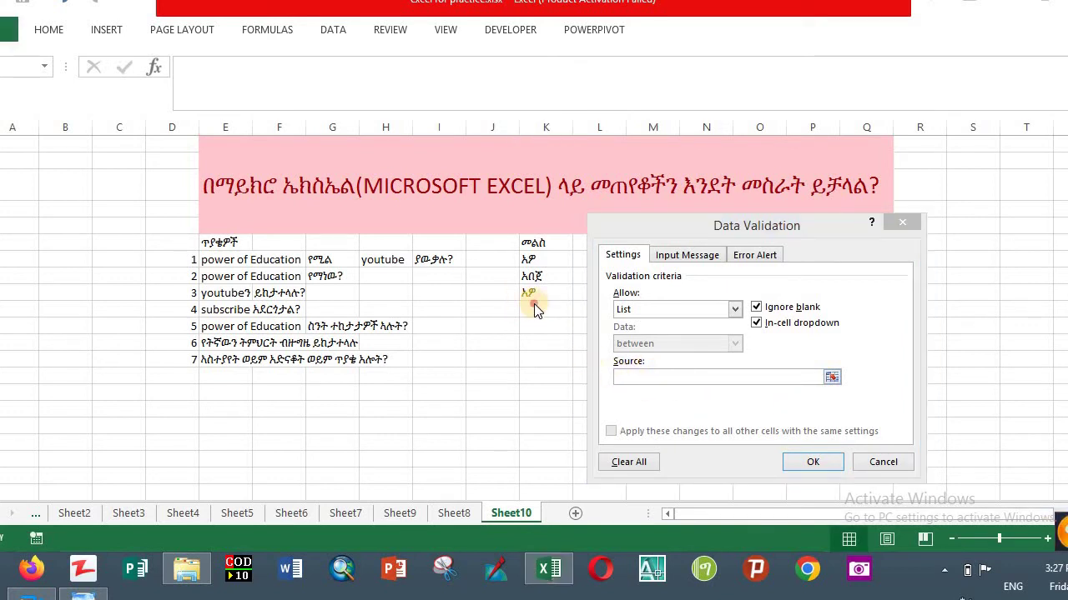
pyautogui.click(646, 379)
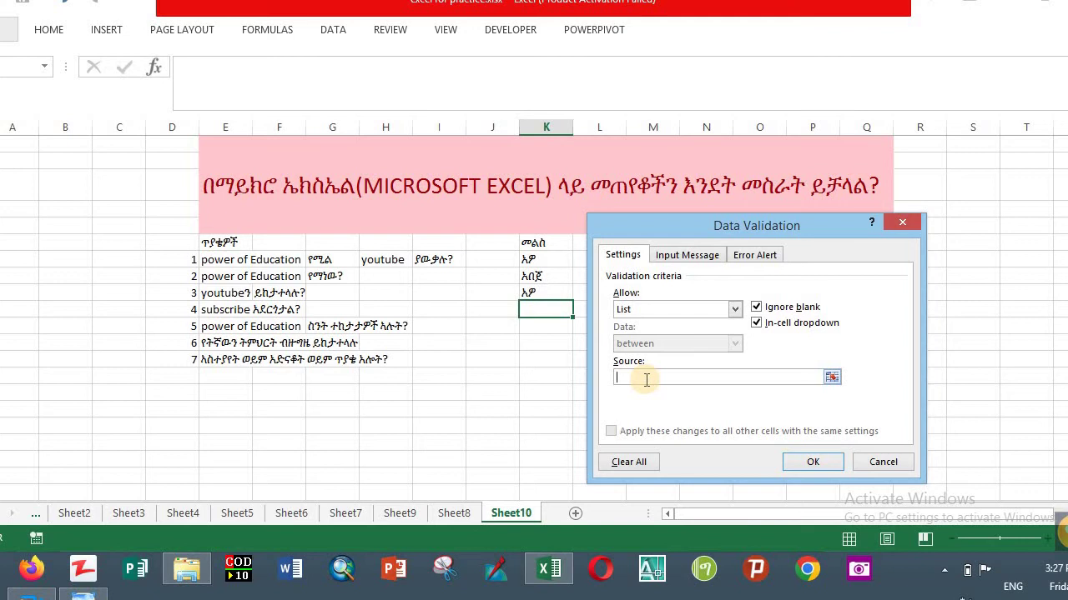
pyautogui.write('አ')
pyautogui.write('ዎ')
pyautogui.write(',')
pyautogui.write('አ')
pyautogui.write('ለም')
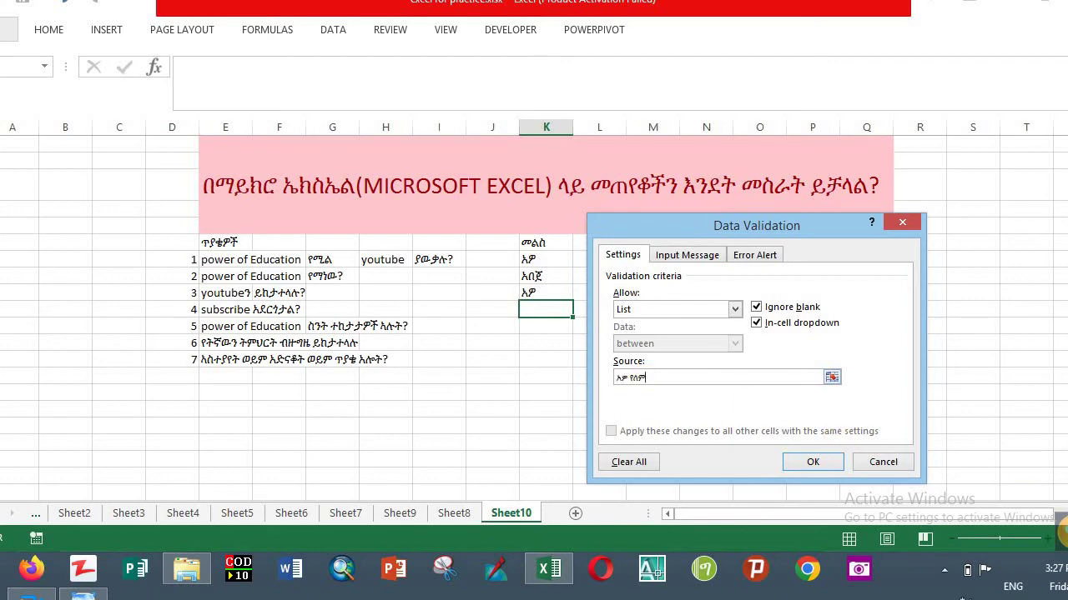
pyautogui.click(630, 377)
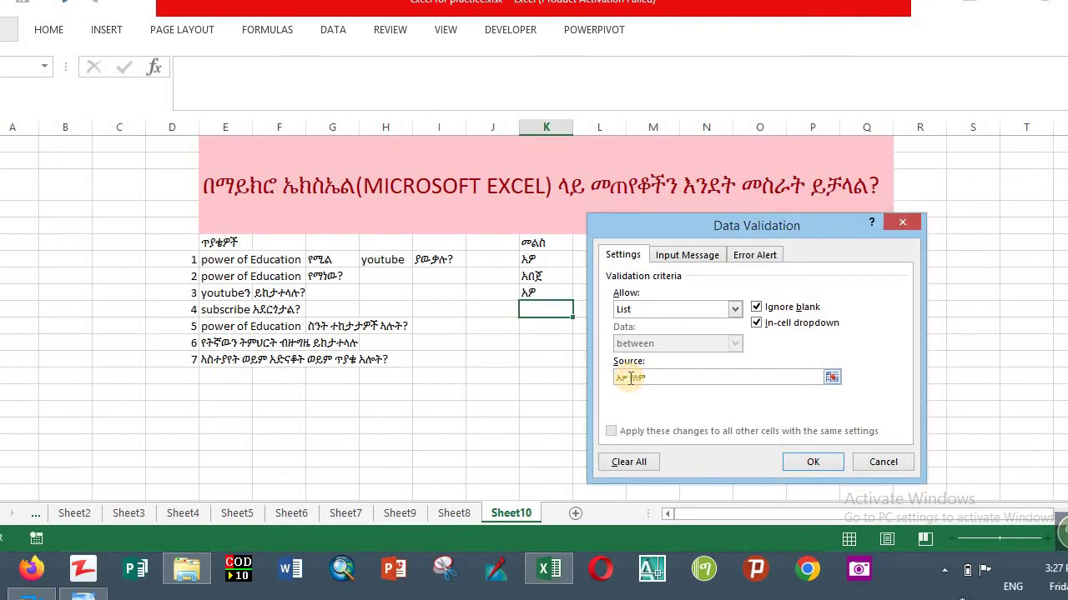
pyautogui.write(',')
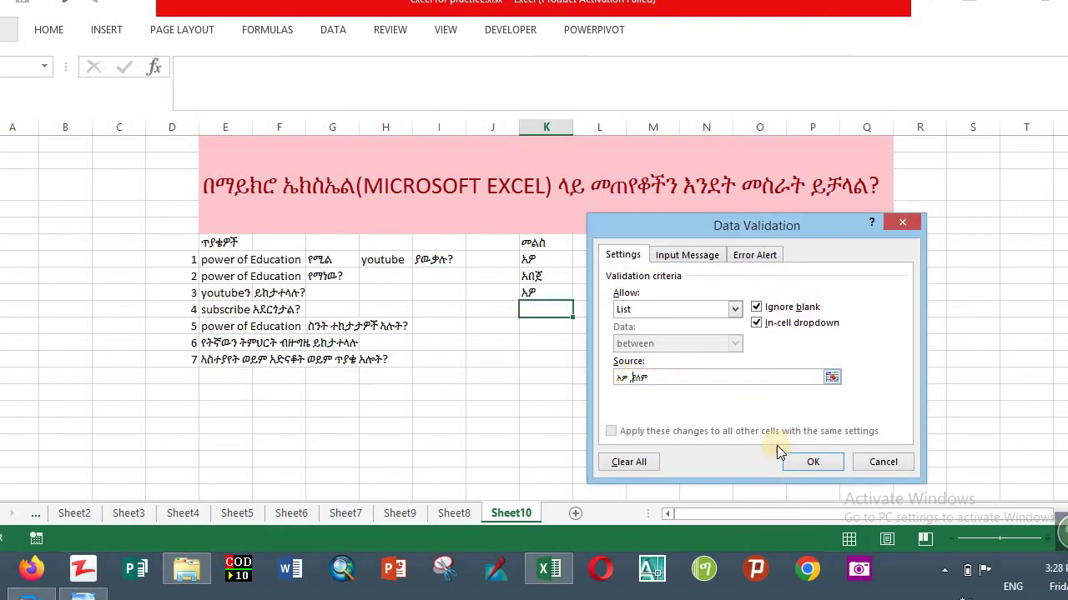
pyautogui.click(816, 462)
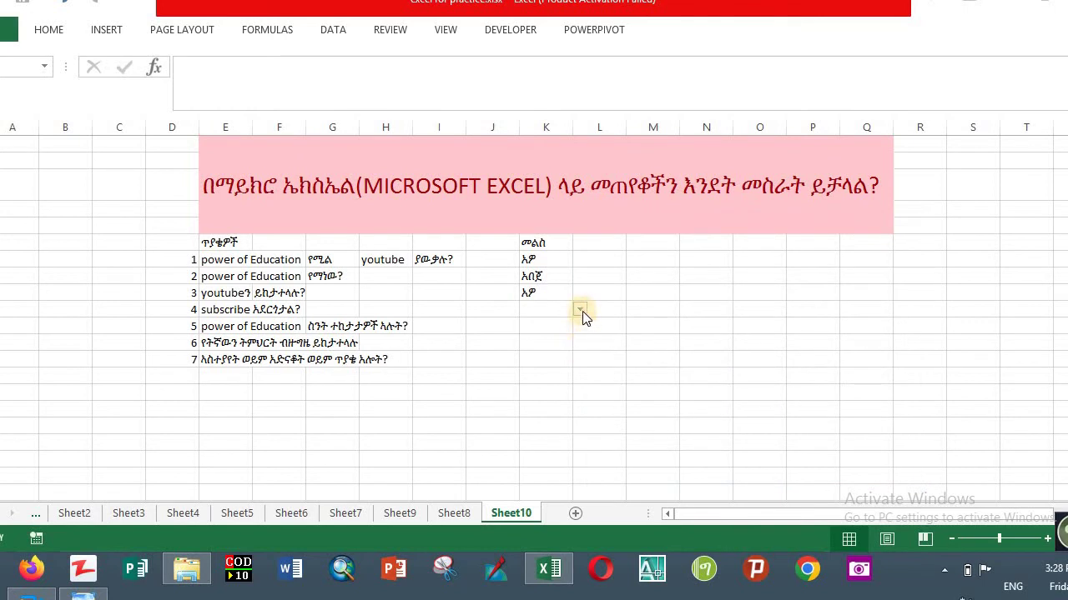
# Step: Pick አዎ from question 4's dropdown, then move to question 5's answer cell
pyautogui.click(582, 308)
pyautogui.click(577, 309)
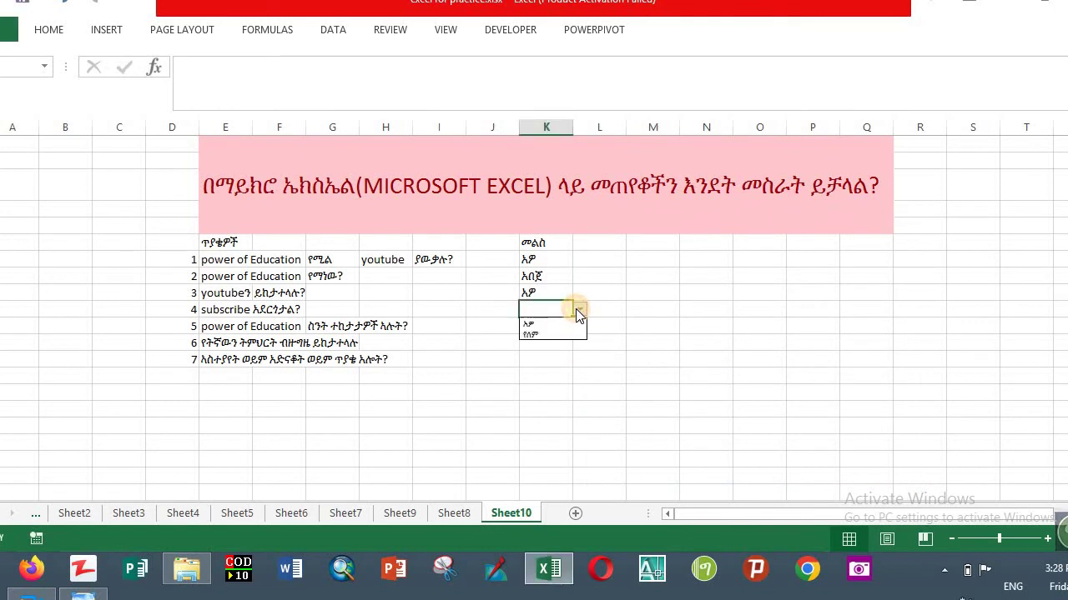
pyautogui.click(548, 325)
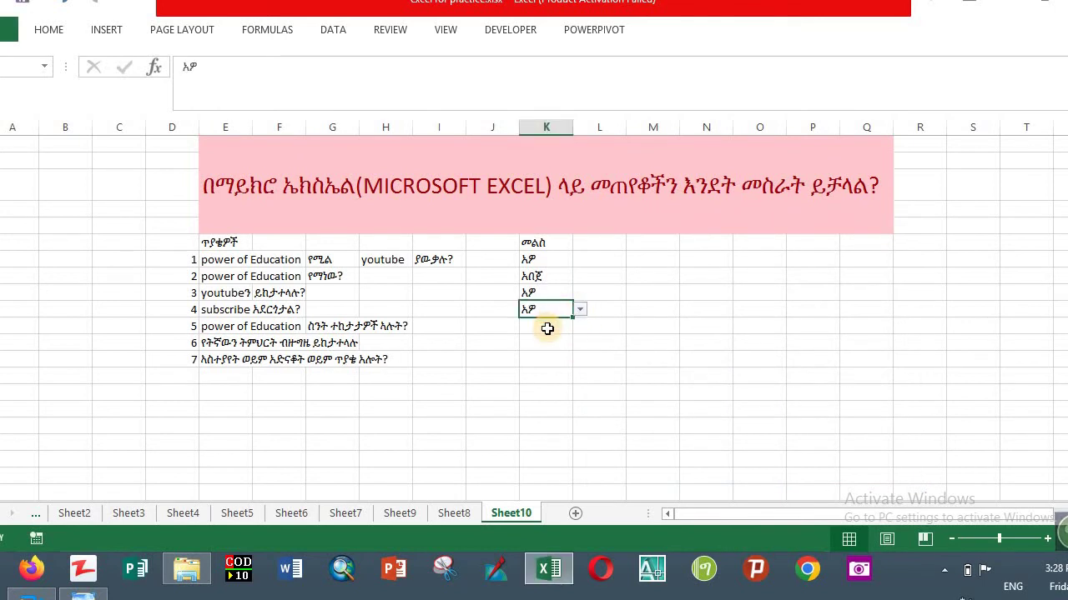
pyautogui.click(547, 329)
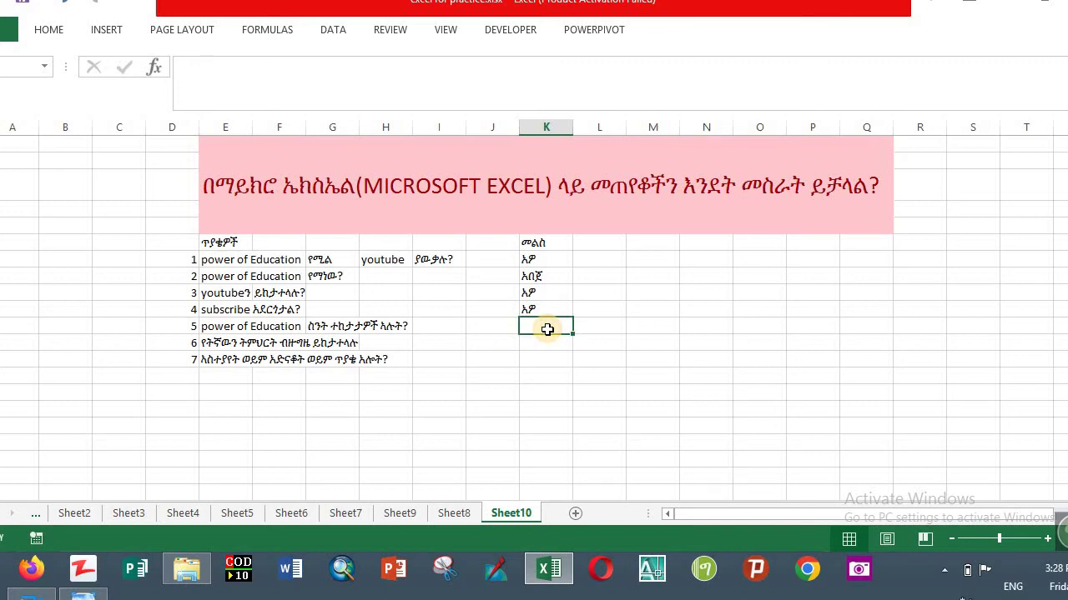
# Step: Set question 5's cell validation to List with source 1000,4000,500
pyautogui.click(343, 28)
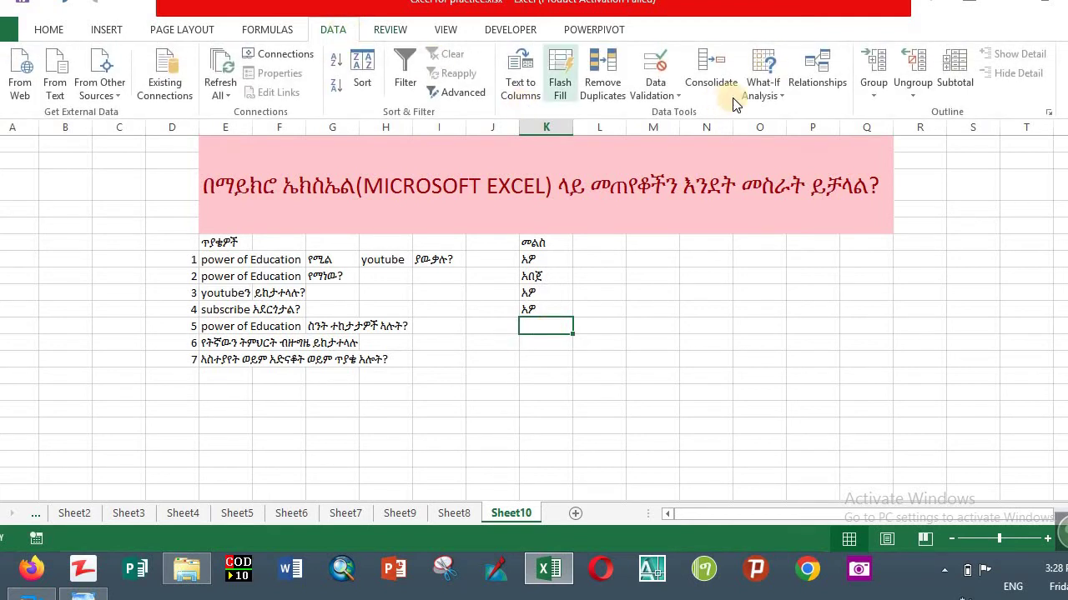
pyautogui.click(682, 96)
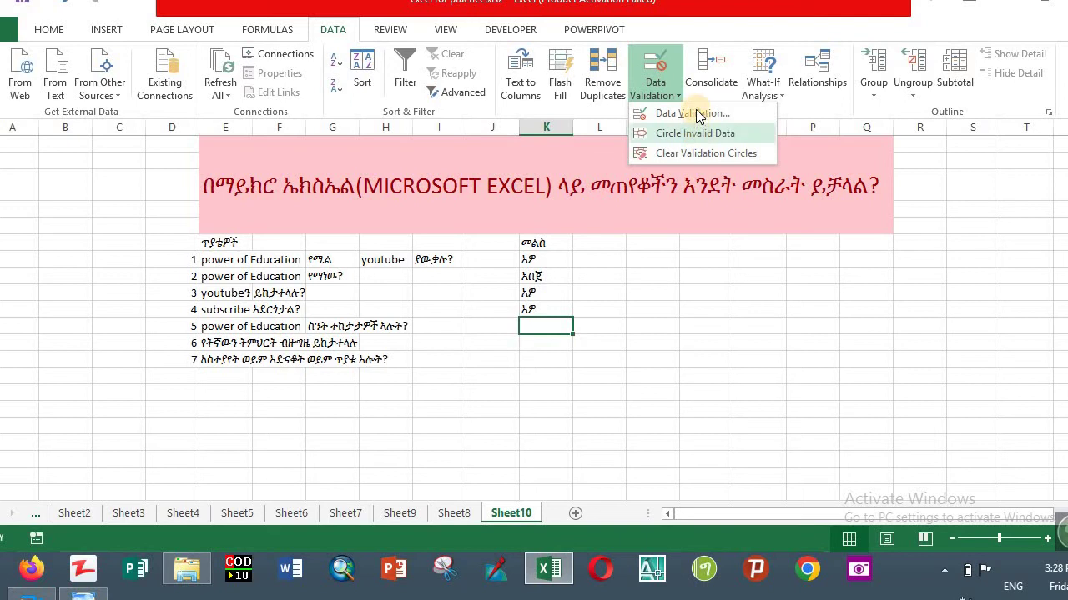
pyautogui.click(695, 110)
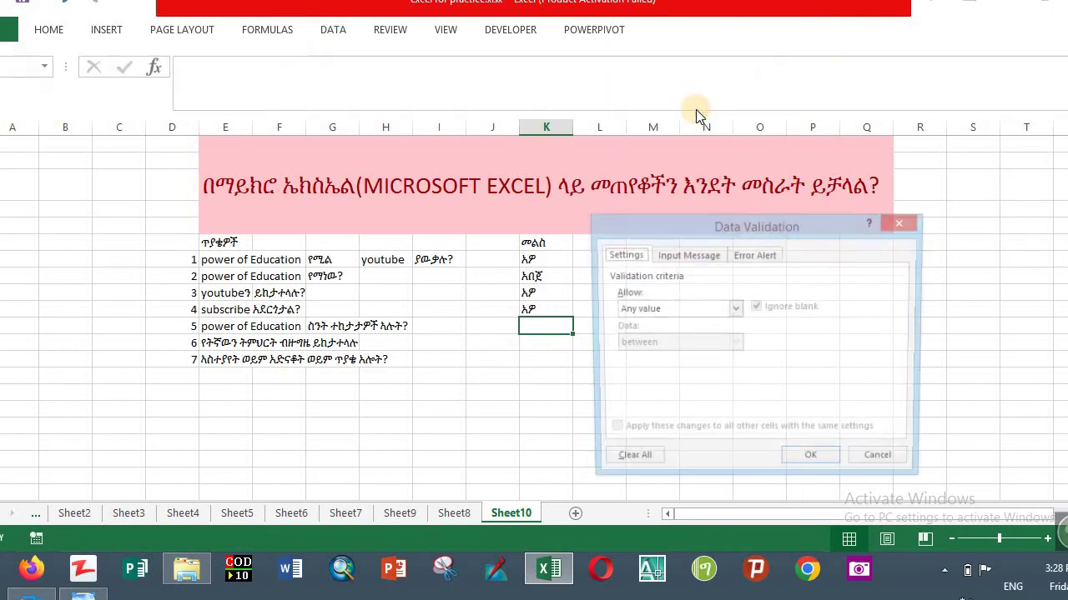
pyautogui.click(694, 314)
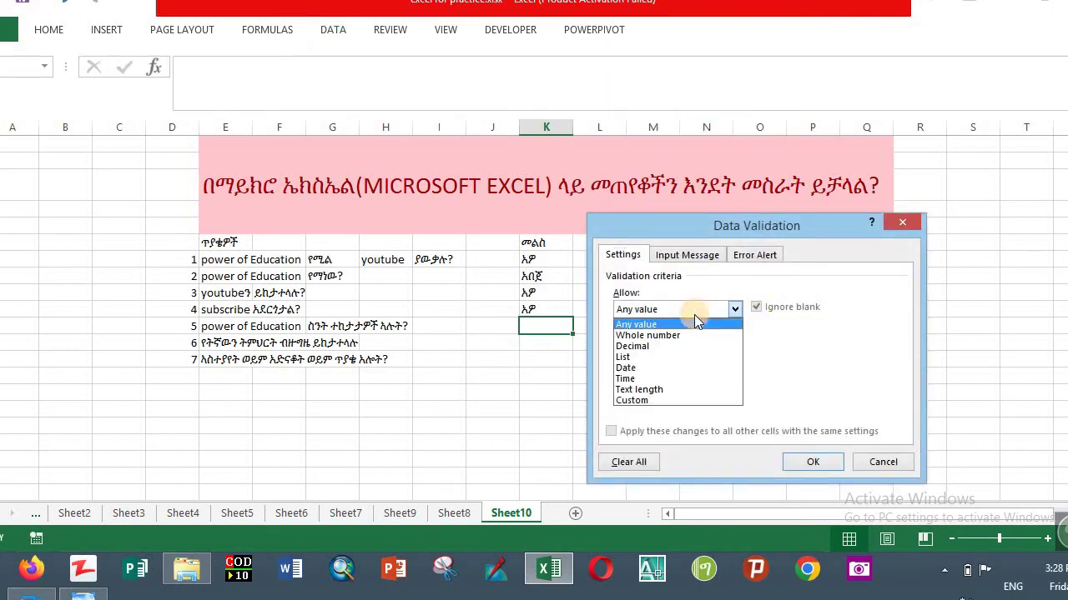
pyautogui.click(675, 356)
pyautogui.click(631, 379)
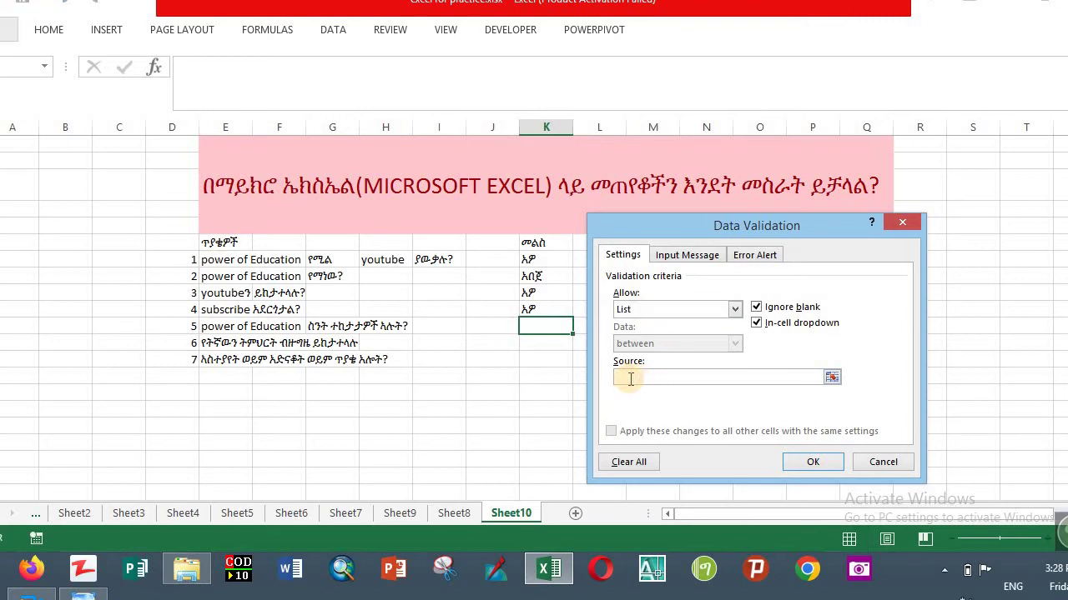
pyautogui.write('100')
pyautogui.write('0')
pyautogui.write(',')
pyautogui.write('400')
pyautogui.write('0,')
pyautogui.write('500')
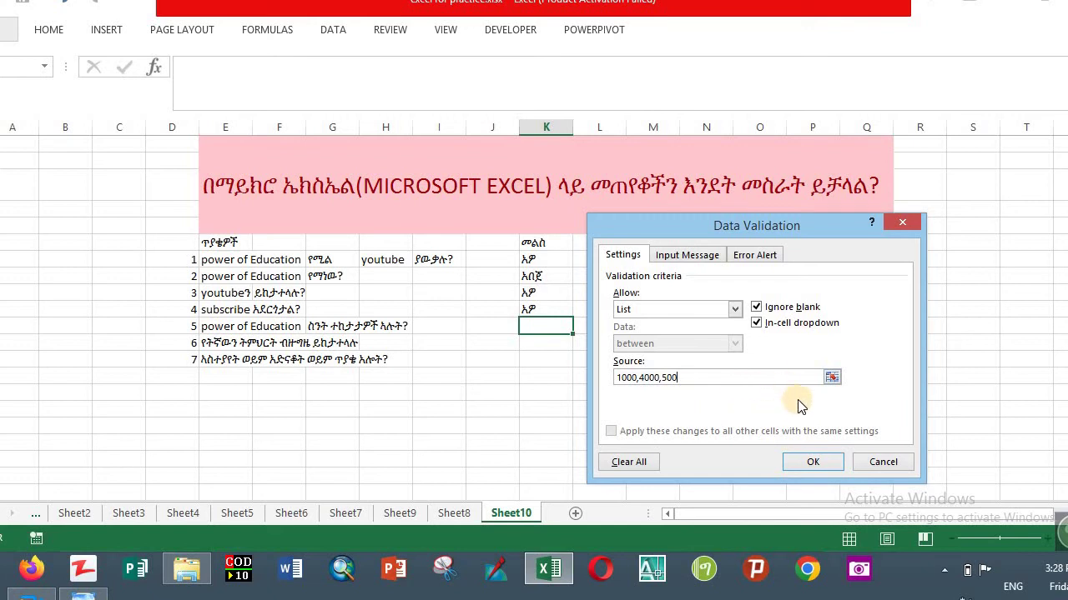
# Step: Confirm the 1000,4000,500 list and choose 1000 from question 5's dropdown
pyautogui.click(813, 467)
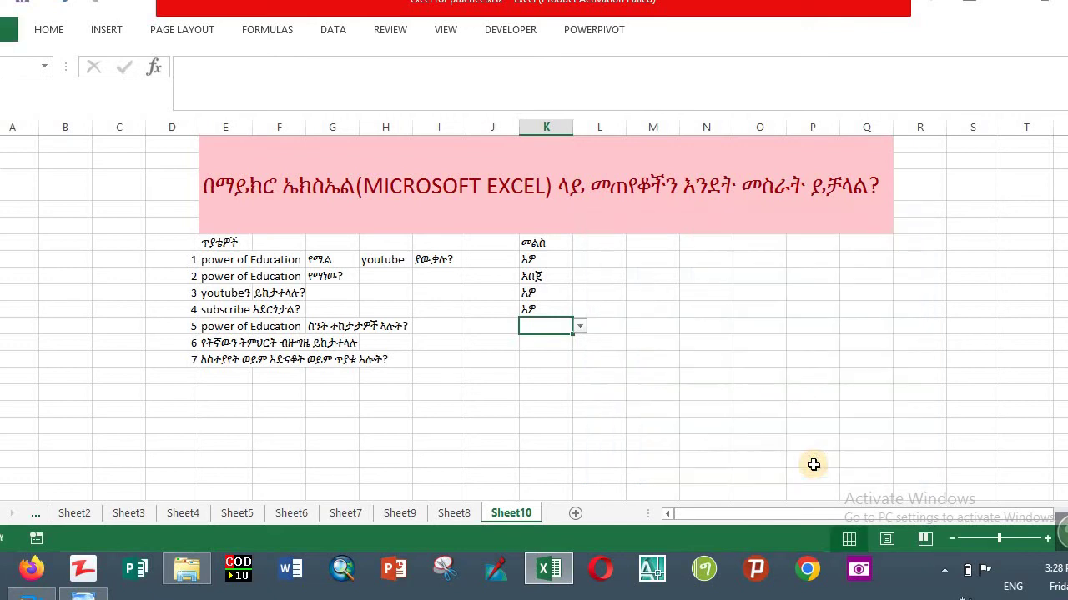
pyautogui.click(580, 328)
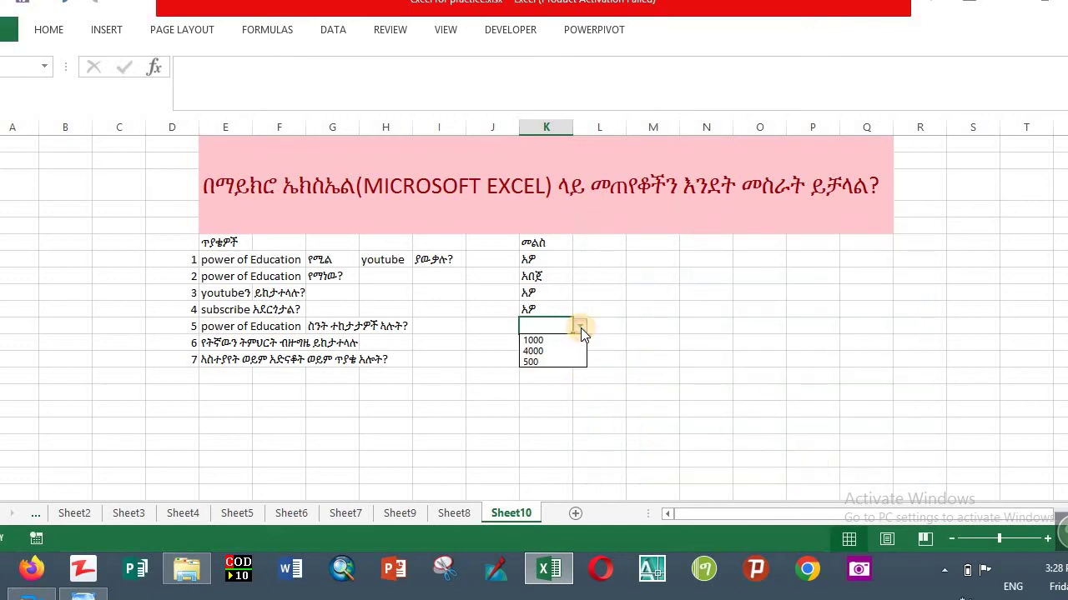
pyautogui.click(561, 341)
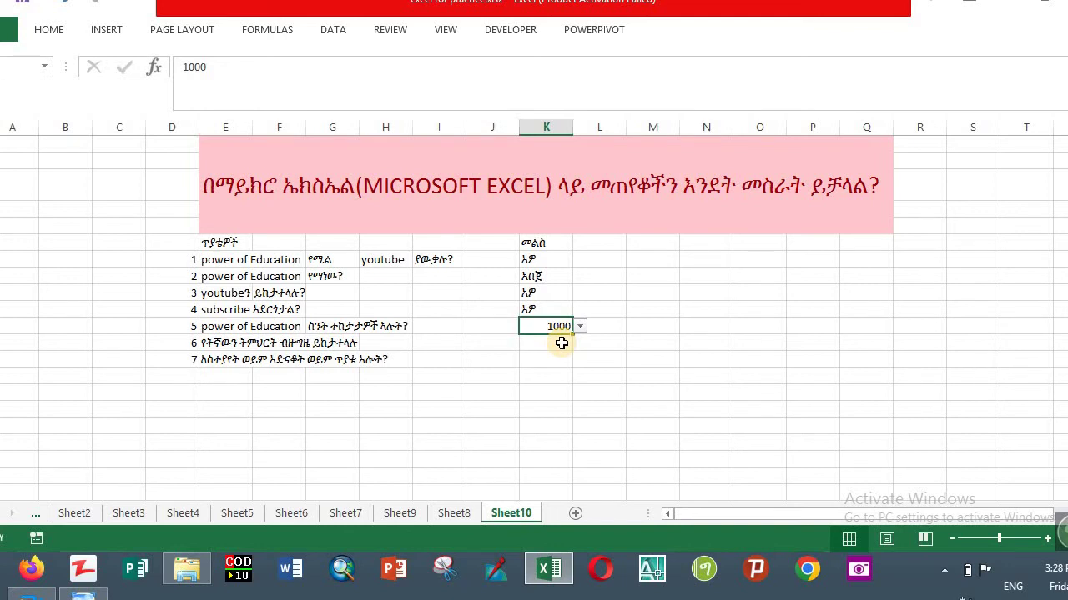
pyautogui.click(559, 343)
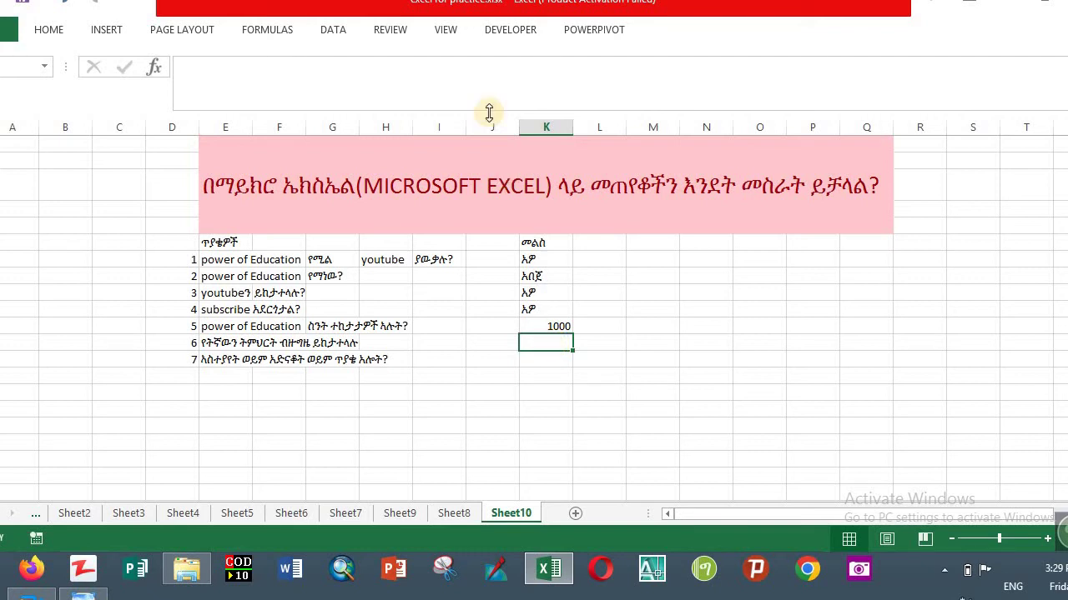
# Step: Set K6's validation to List with source GIS,RS,EXCEL,ALL and confirm
pyautogui.click(335, 30)
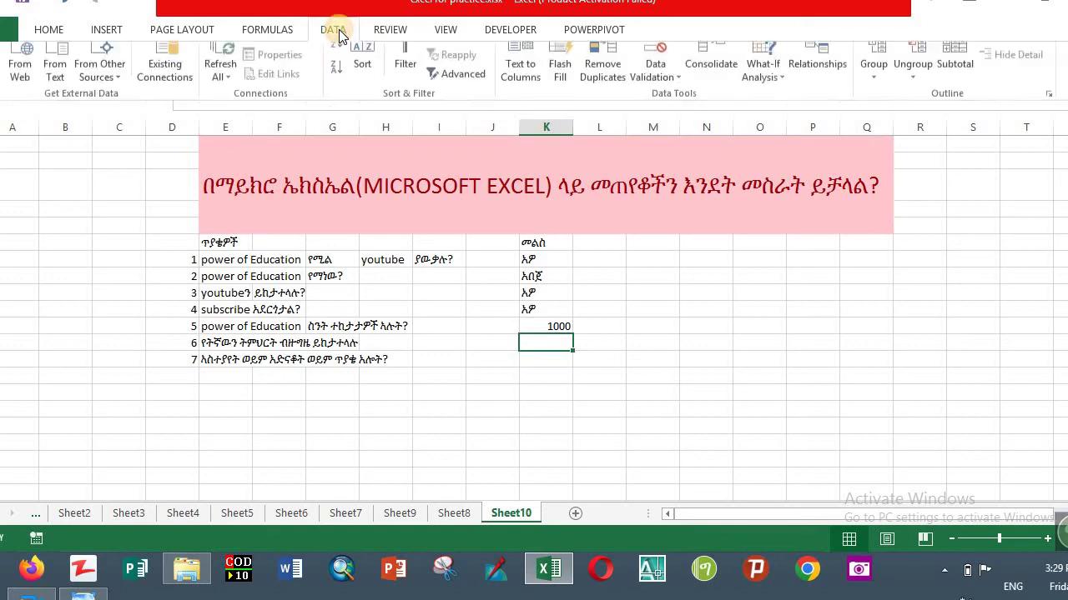
pyautogui.click(677, 98)
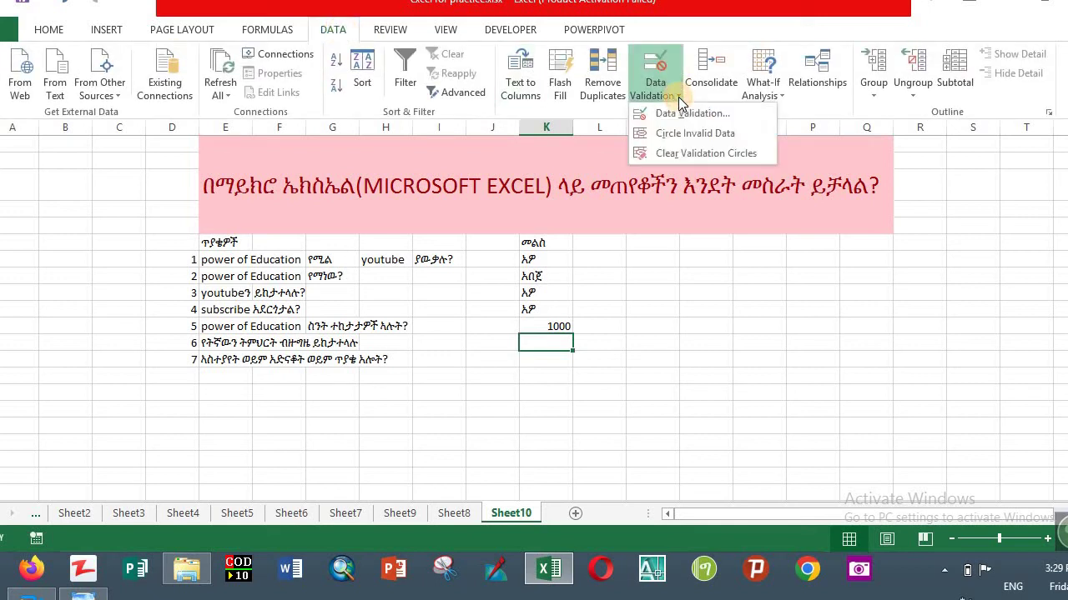
pyautogui.click(688, 113)
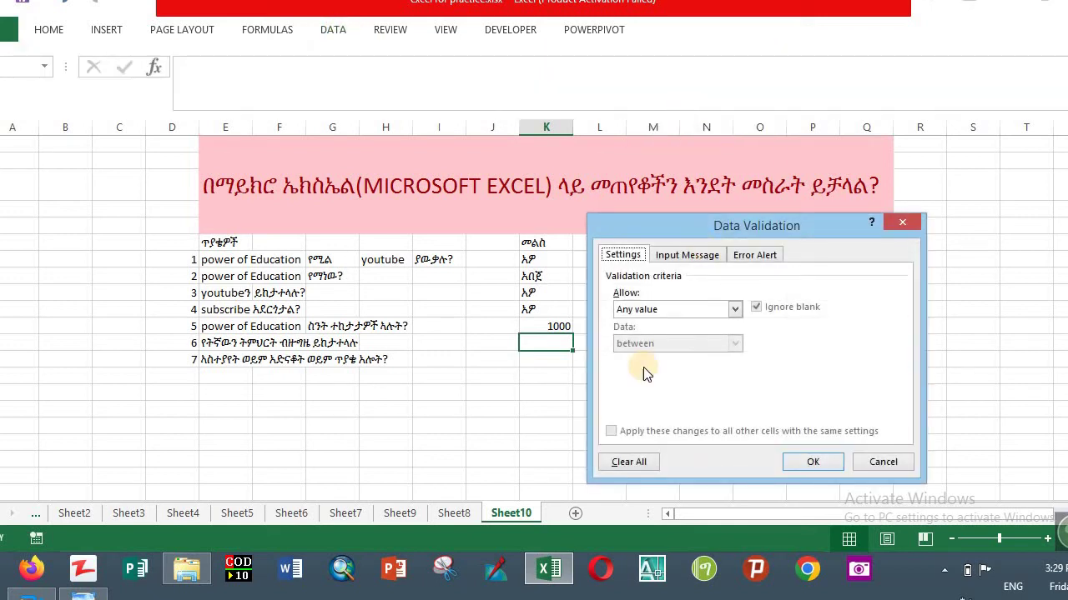
pyautogui.click(672, 310)
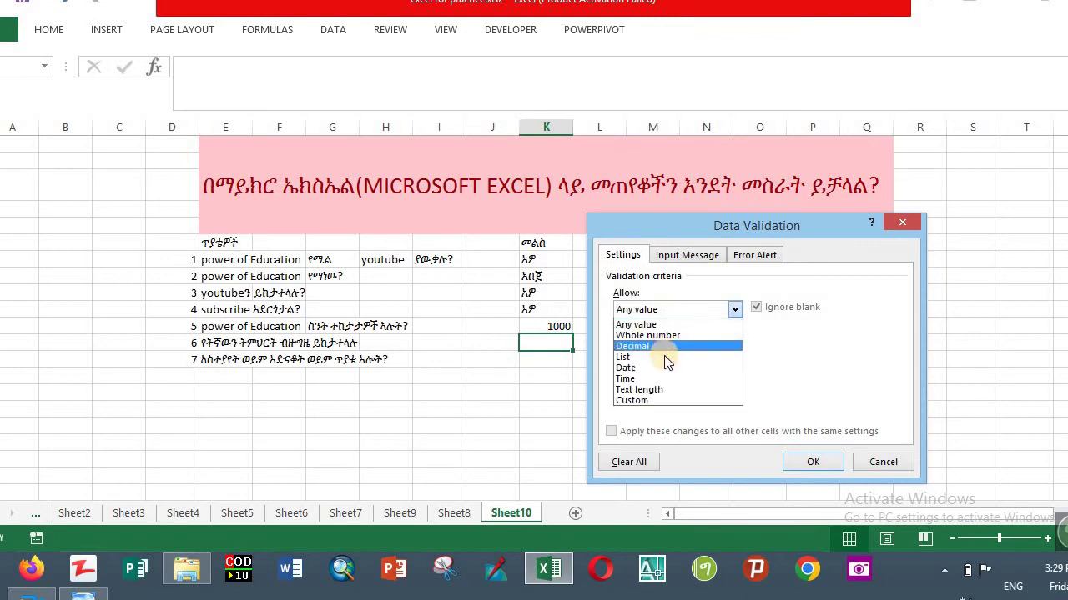
pyautogui.click(665, 357)
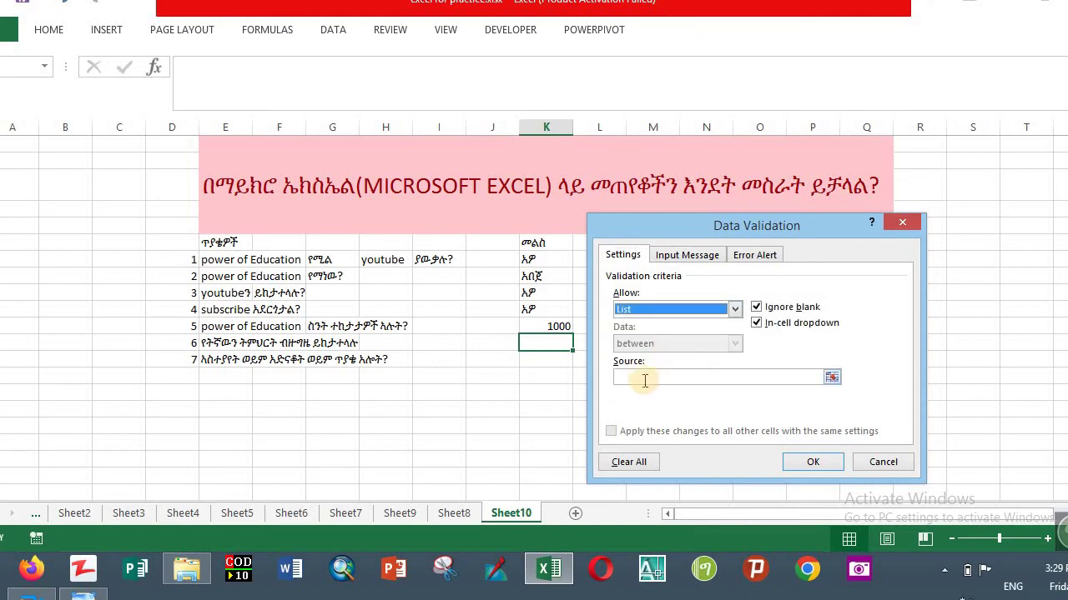
pyautogui.click(645, 379)
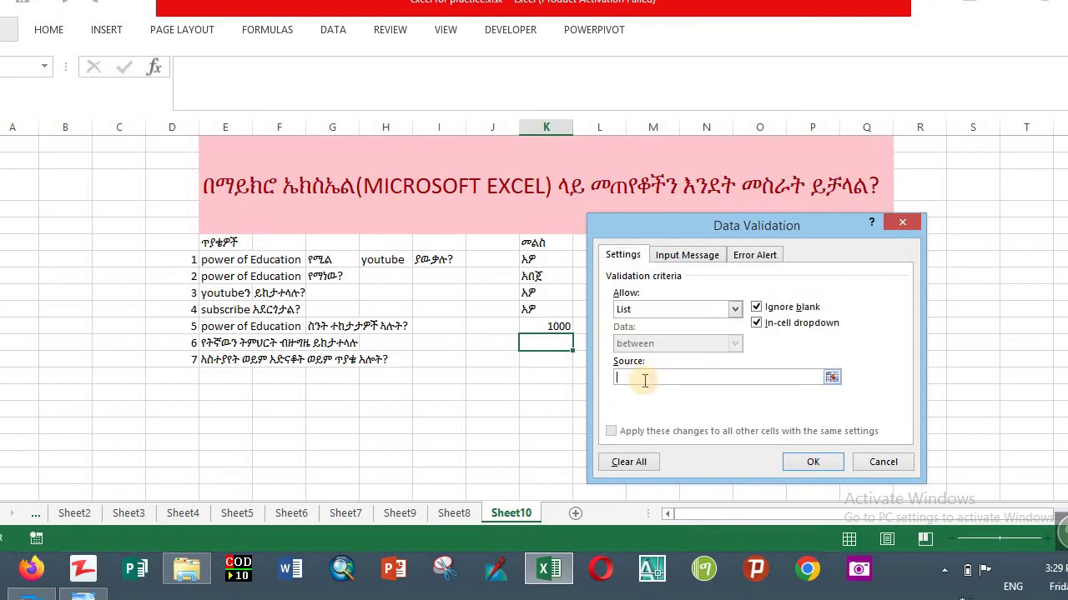
pyautogui.write('gis')
pyautogui.press('BackSpace')
pyautogui.press('BackSpace')
pyautogui.press('BackSpace')
pyautogui.write('GI')
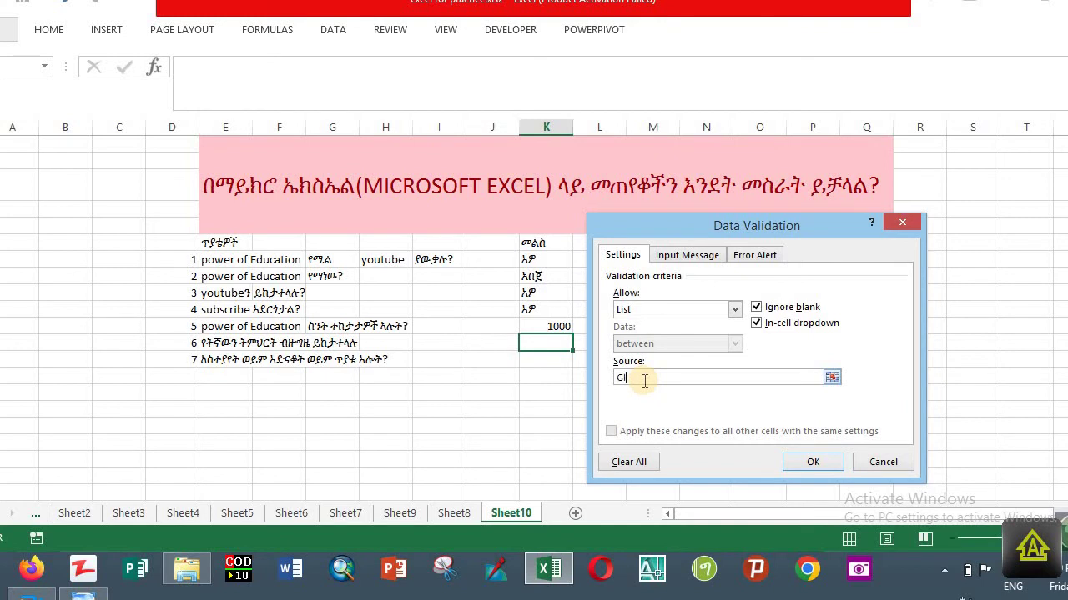
pyautogui.write('S,RS')
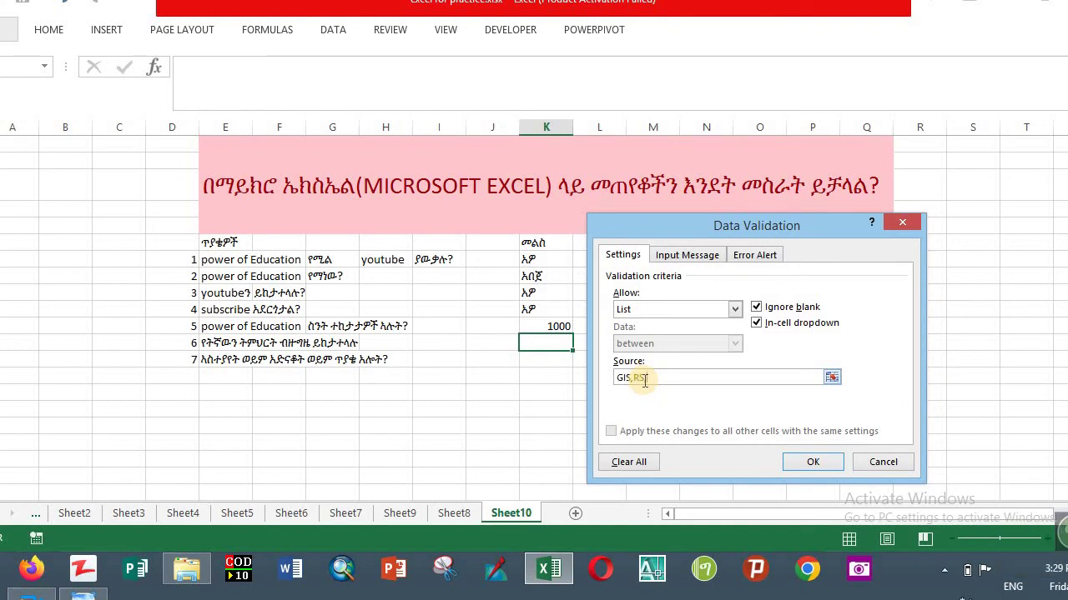
pyautogui.write(',EXCE')
pyautogui.write('L')
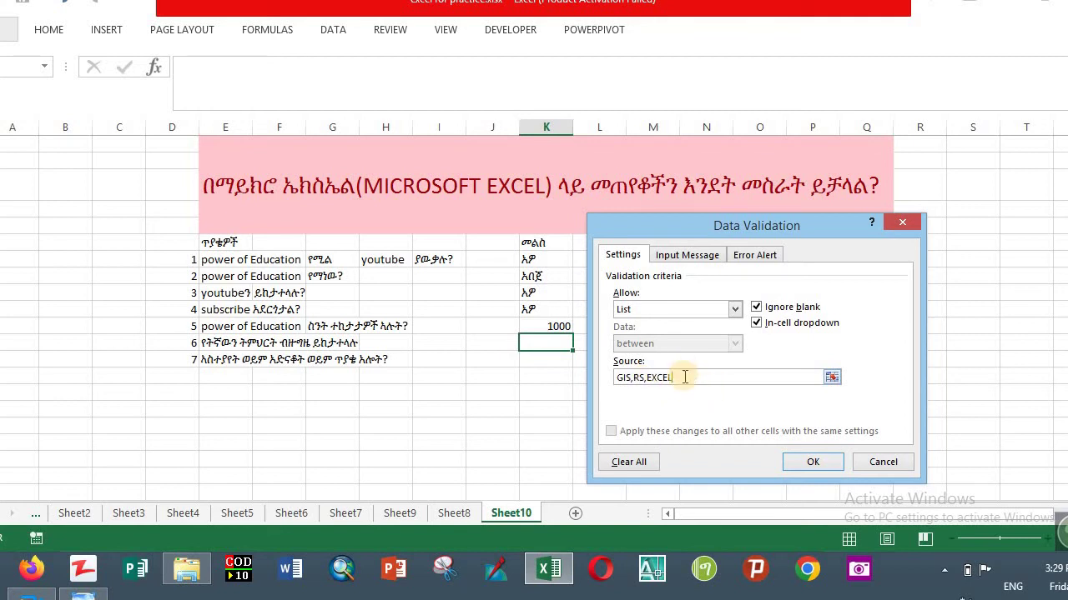
pyautogui.write(',ALL')
pyautogui.click(820, 461)
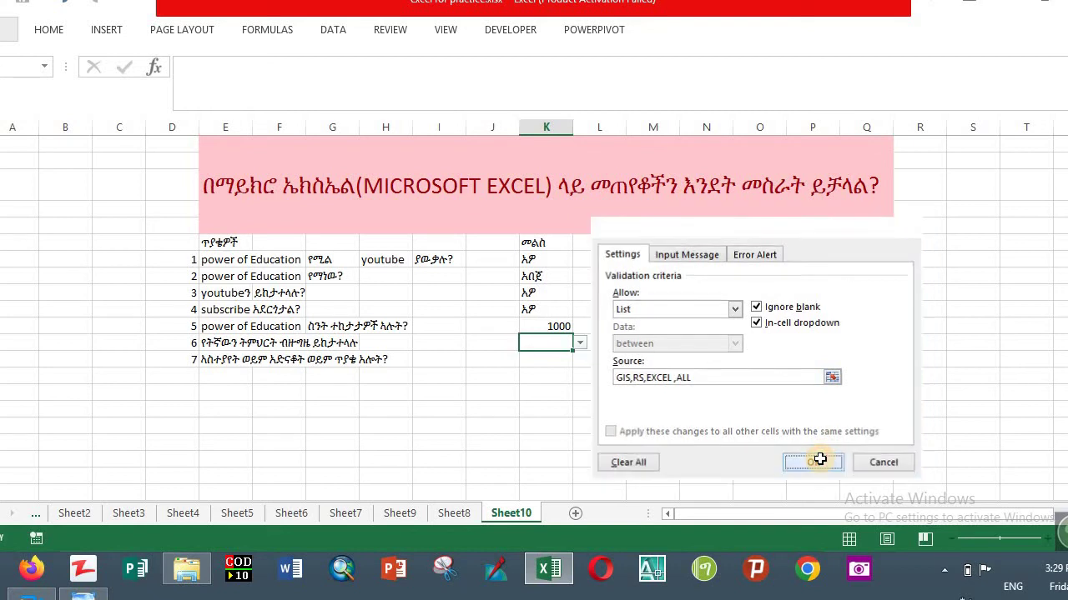
# Step: Try ALL and RS in K6's dropdown, leave ALL selected, then select K7
pyautogui.click(581, 343)
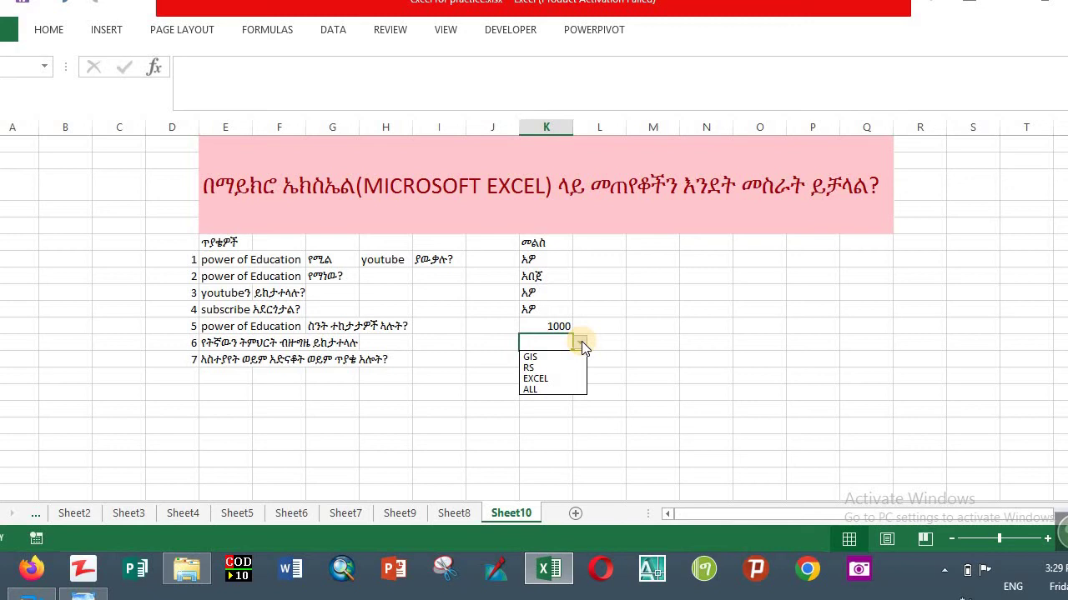
pyautogui.click(538, 390)
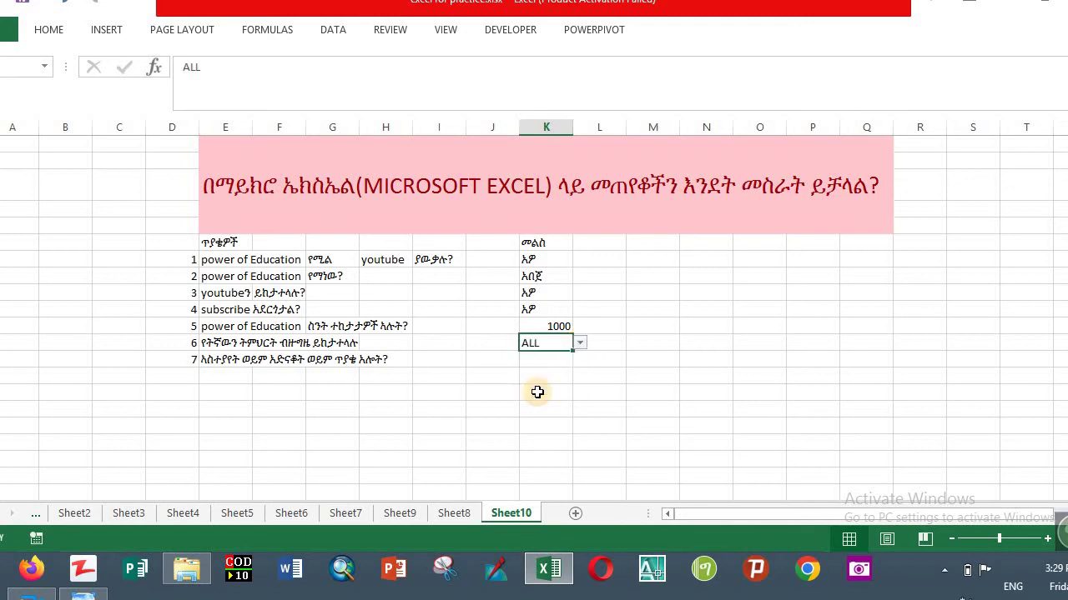
pyautogui.click(580, 339)
pyautogui.click(562, 369)
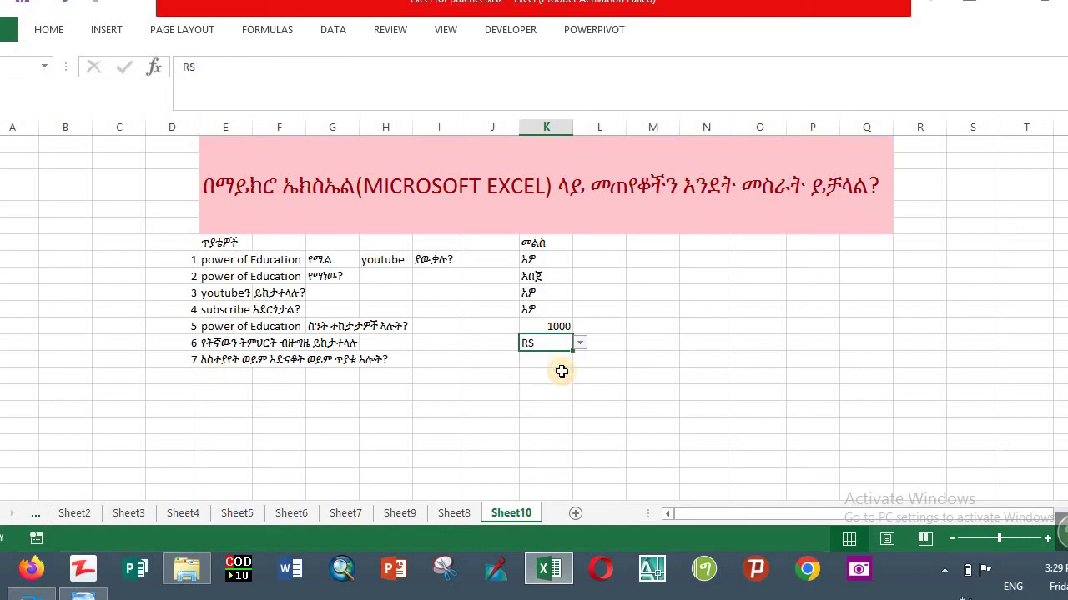
pyautogui.click(582, 345)
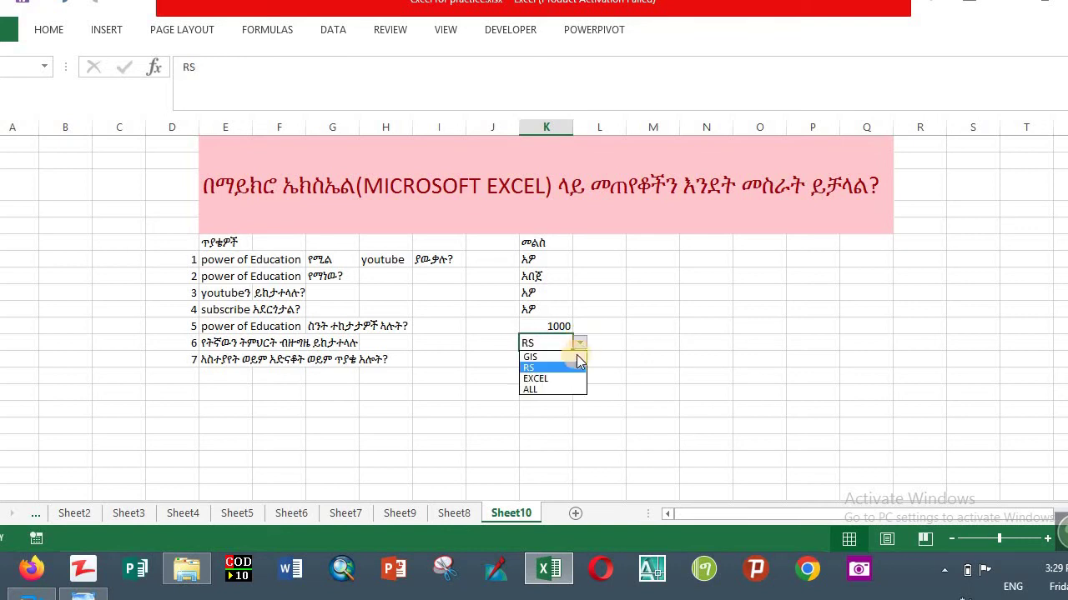
pyautogui.click(557, 389)
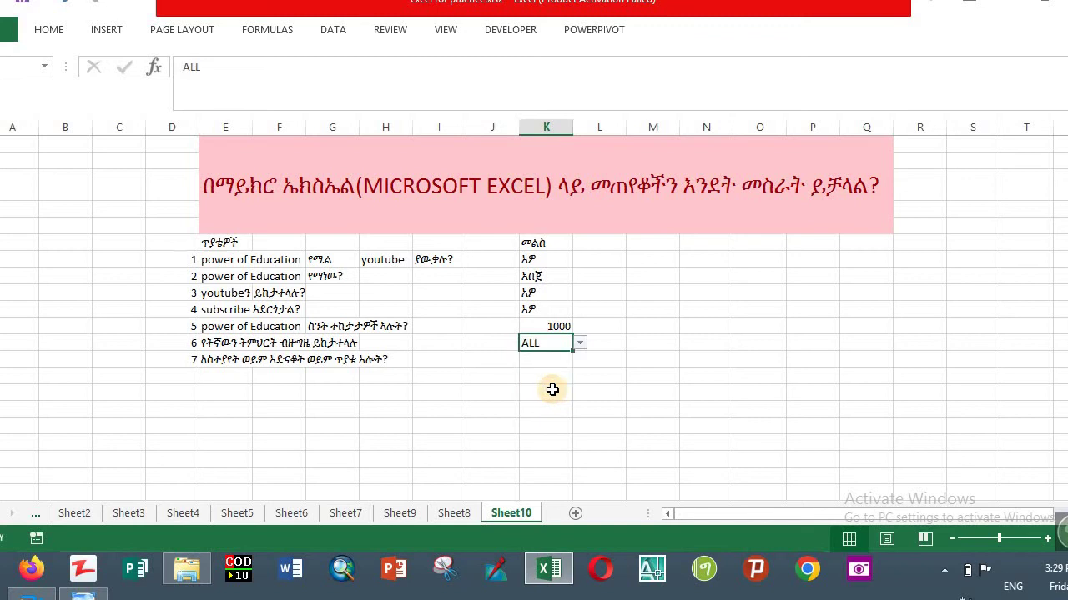
pyautogui.click(547, 360)
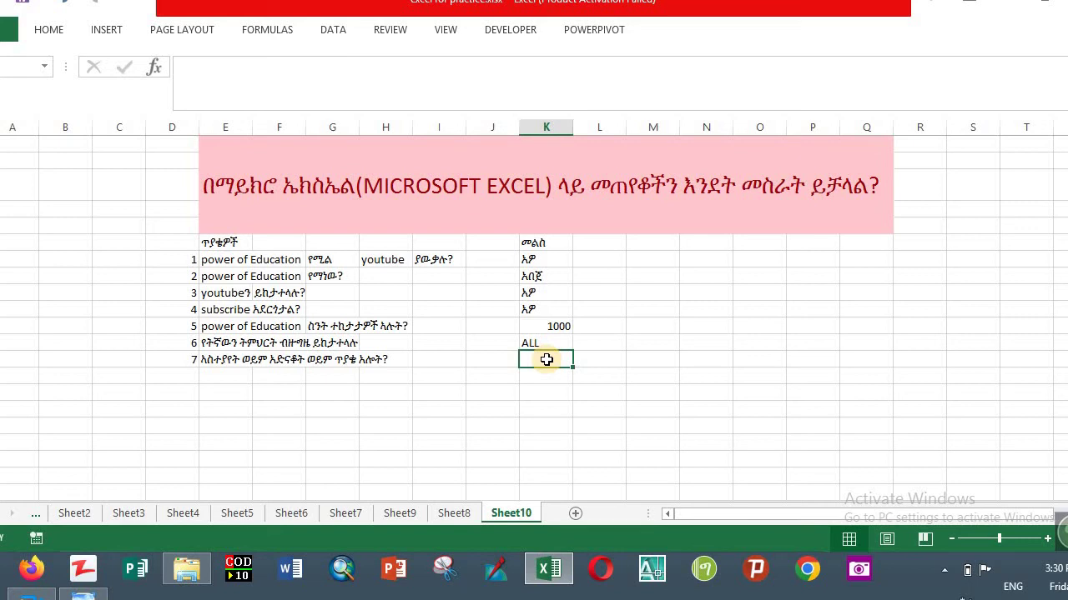
# Step: Open Data Validation for K7, after closing a mistakenly opened Consolidate, and set Allow to List
pyautogui.click(337, 30)
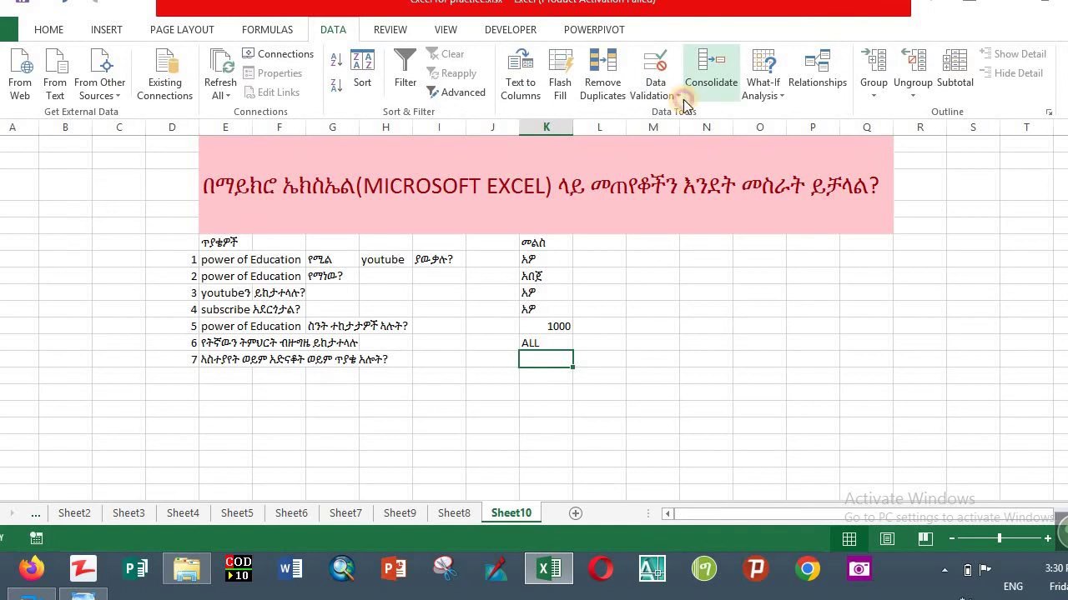
pyautogui.click(709, 79)
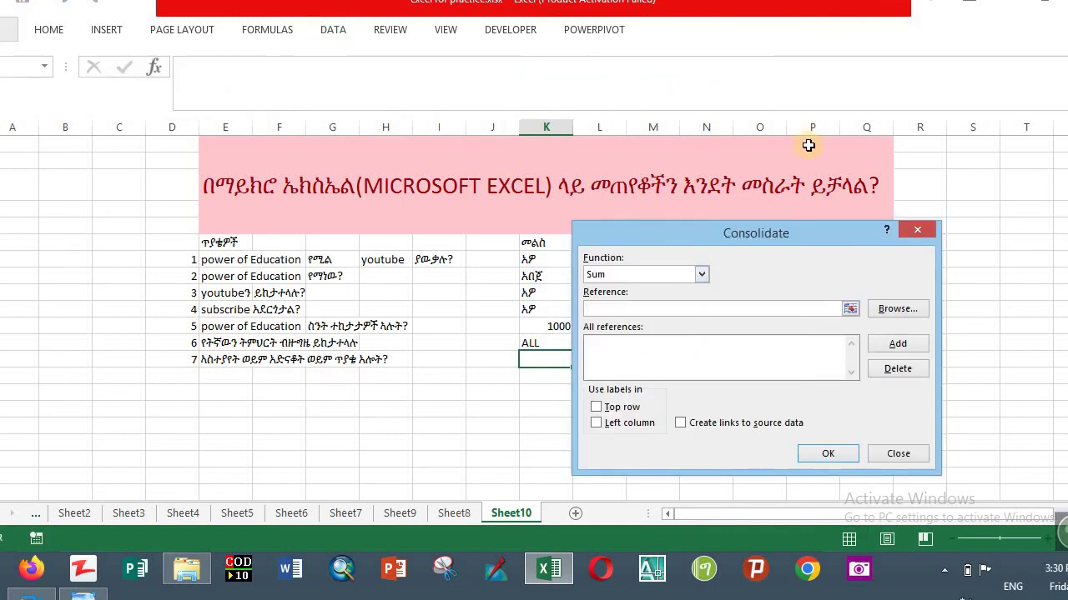
pyautogui.click(917, 231)
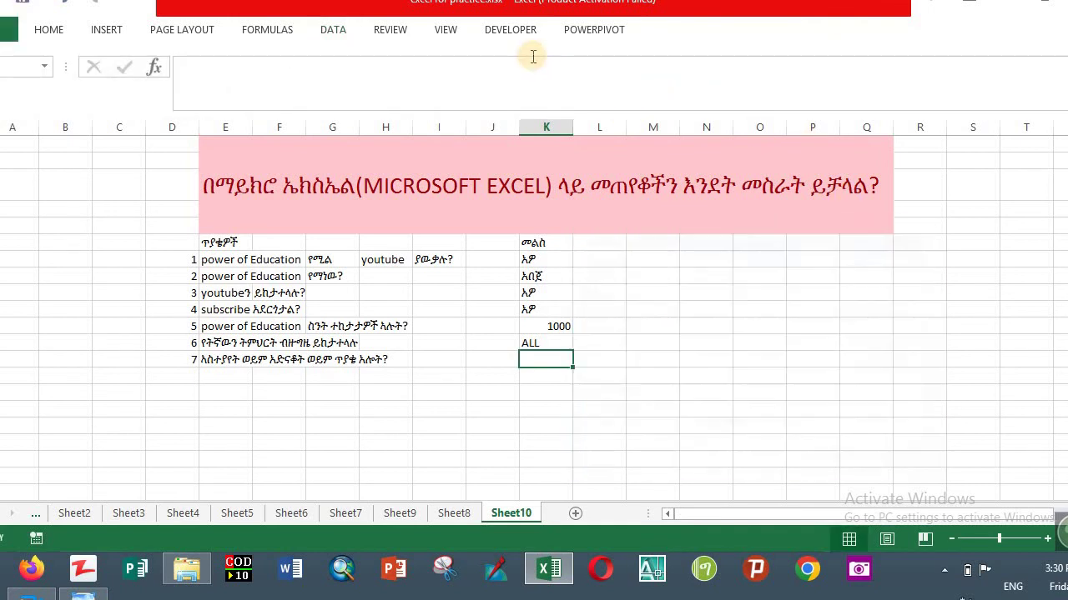
pyautogui.click(339, 29)
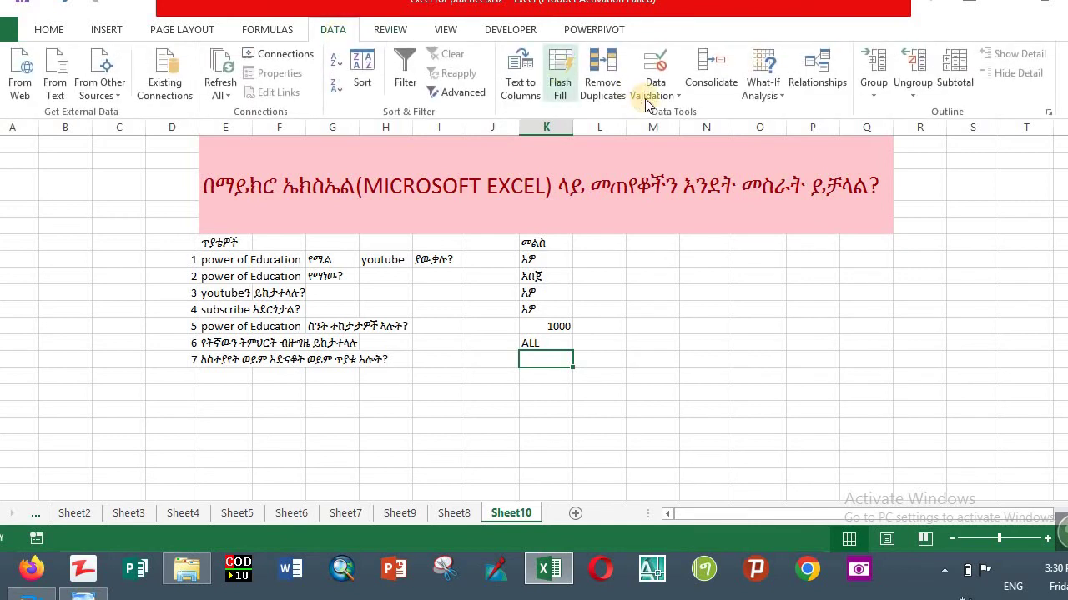
pyautogui.click(676, 96)
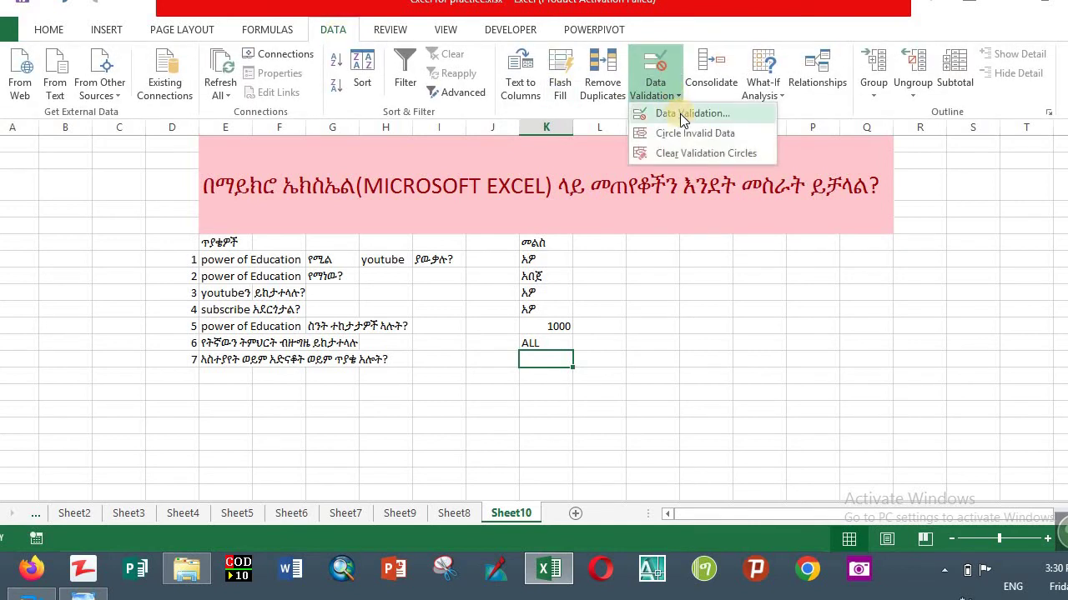
pyautogui.click(680, 113)
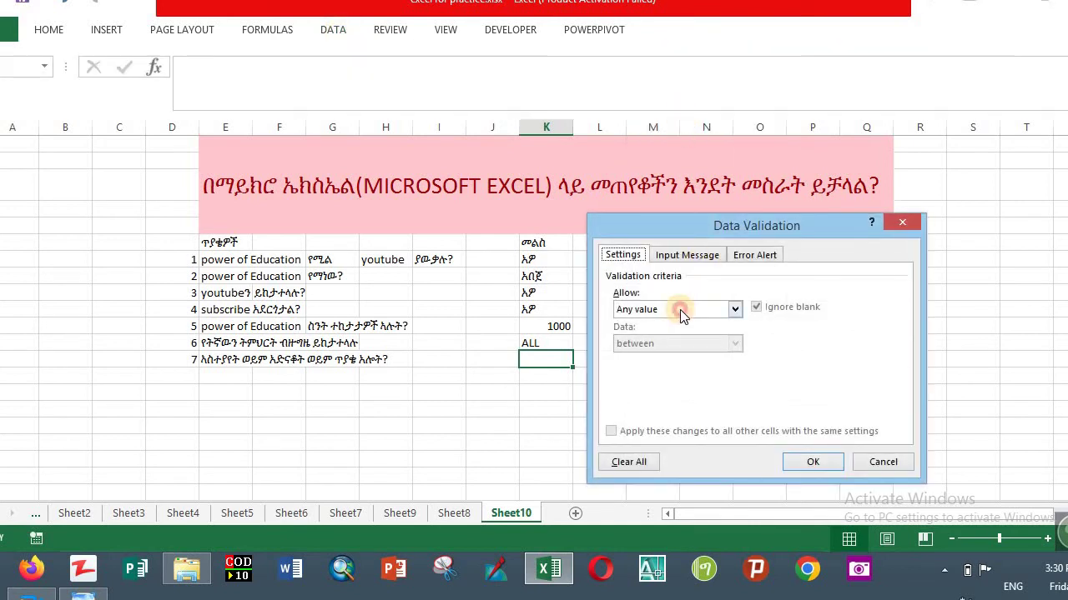
pyautogui.click(680, 309)
pyautogui.click(663, 353)
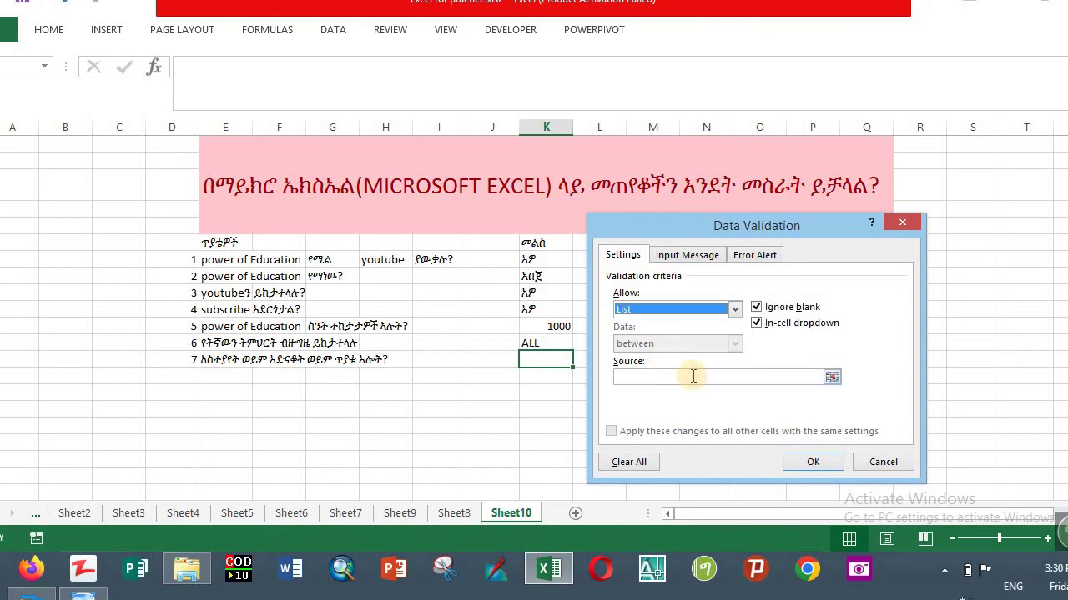
pyautogui.click(636, 378)
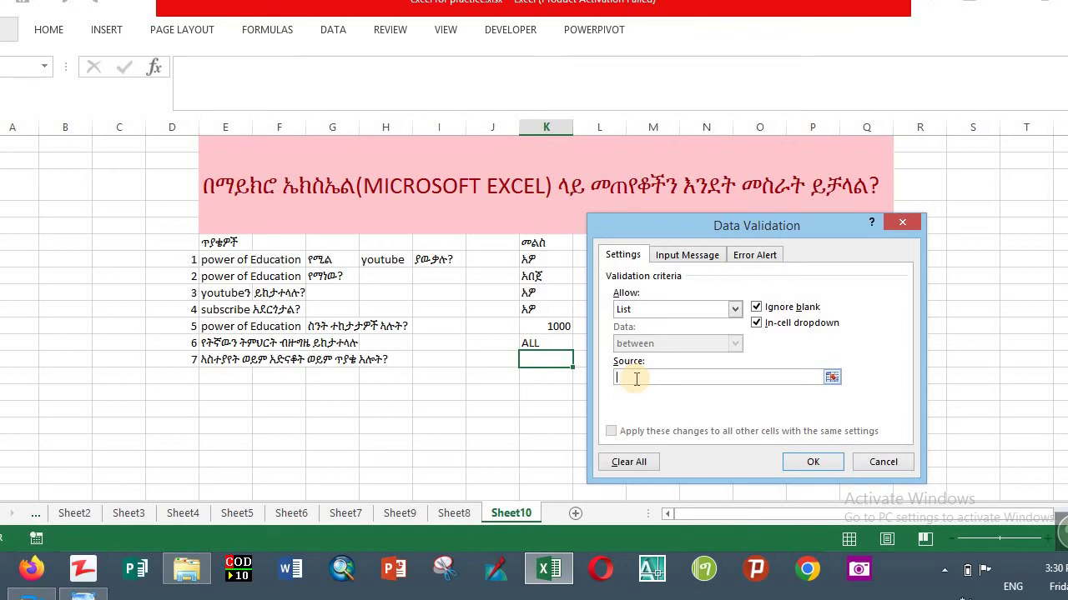
# Step: Enter three comma-separated Amharic answer choices as K7's list source and confirm
pyautogui.write('COM')
pyautogui.write('ME')
pyautogui.press('BackSpace')
pyautogui.press('BackSpace')
pyautogui.press('BackSpace')
pyautogui.press('BackSpace')
pyautogui.press('BackSpace')
pyautogui.write(',,,,')
pyautogui.press('BackSpace')
pyautogui.press('BackSpace')
pyautogui.press('BackSpace')
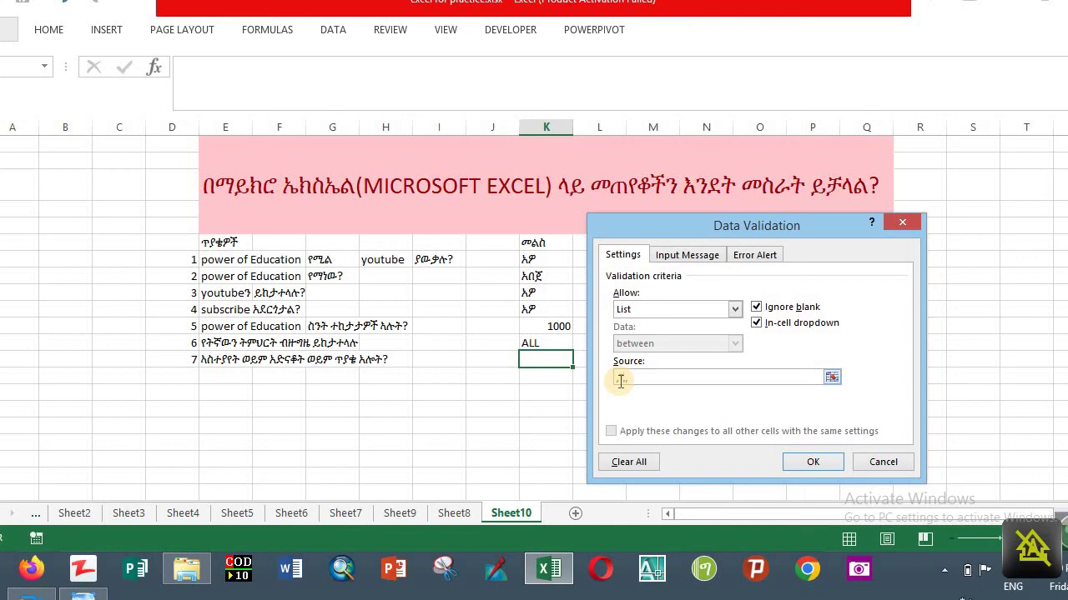
pyautogui.write('ቤ,')
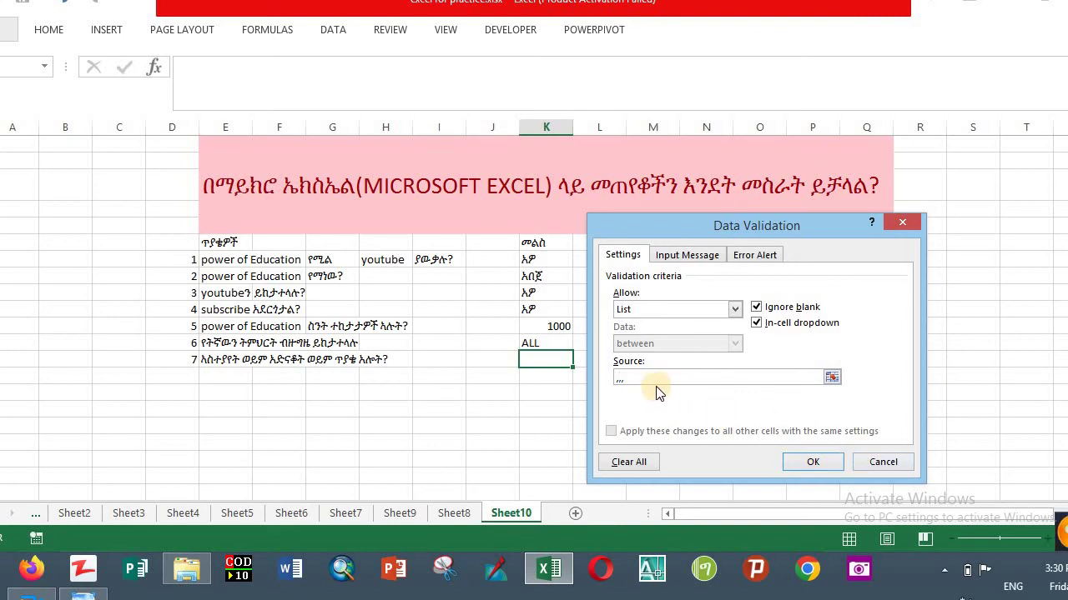
pyautogui.write('ቤ')
pyautogui.write('ቤ')
pyautogui.write('ቄ')
pyautogui.write('ል')
pyautogui.write('ስተያየ')
pyautogui.write('ት')
pyautogui.write('ለ')
pyautogui.write('ት')
pyautogui.write('ተ')
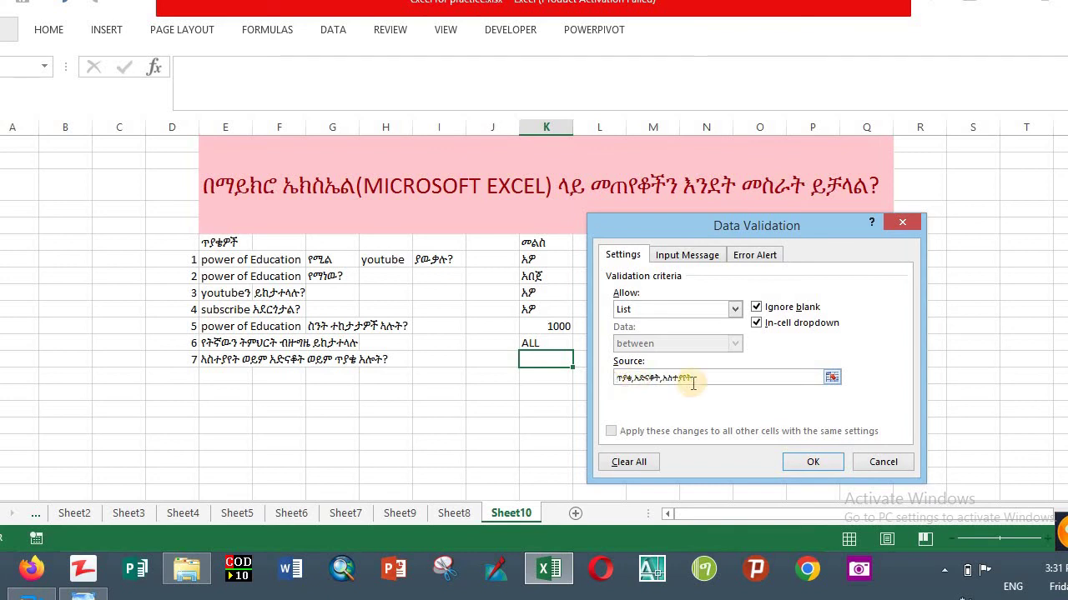
pyautogui.click(812, 465)
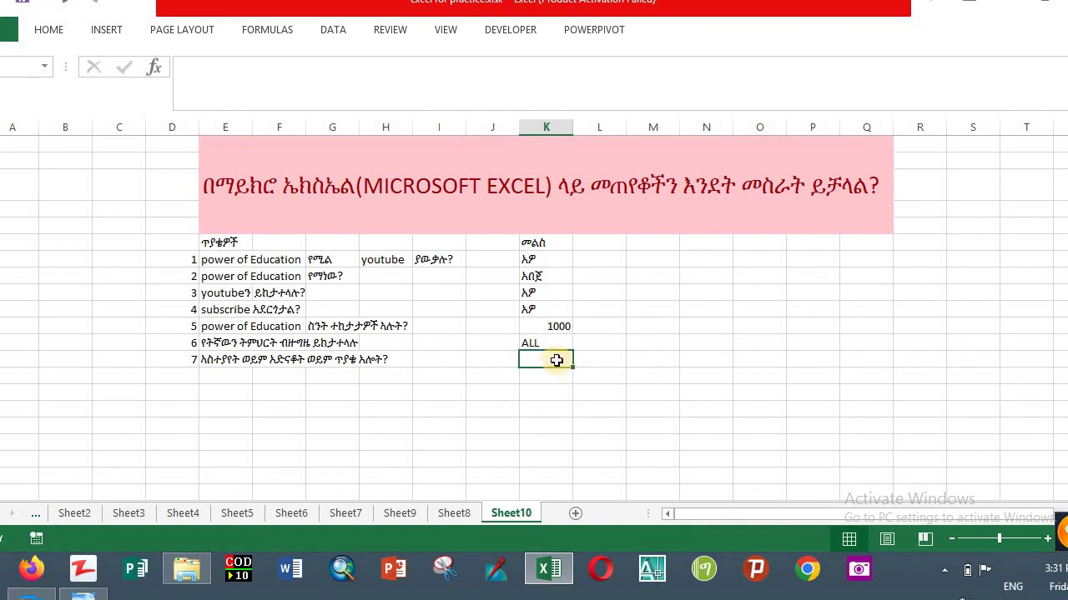
# Step: Choose አድናቆት from K7's dropdown, then step to the cell below
pyautogui.click(556, 360)
pyautogui.click(579, 359)
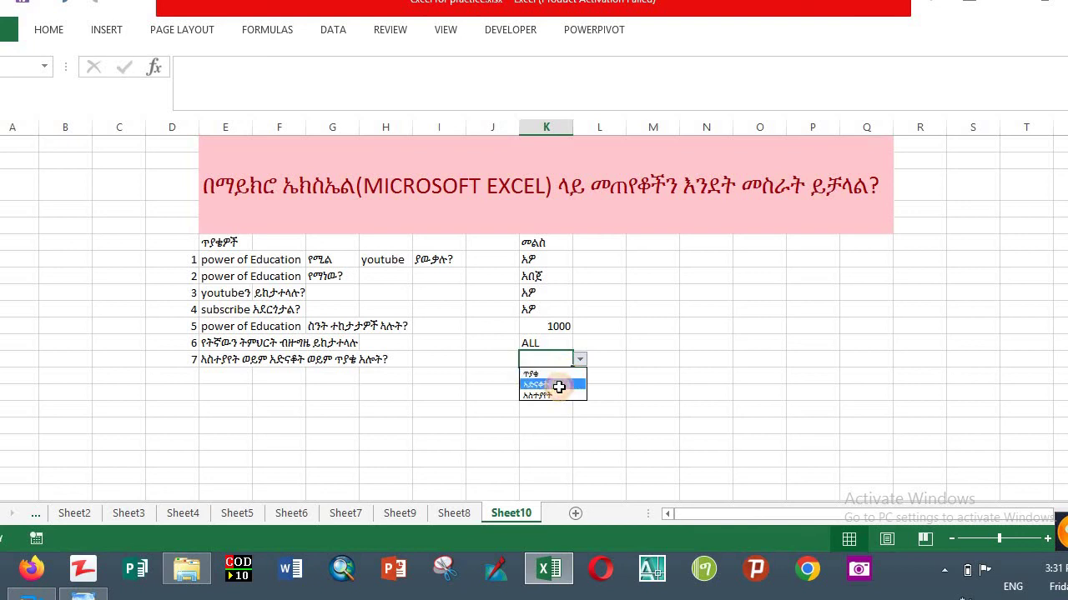
pyautogui.click(559, 385)
pyautogui.click(571, 389)
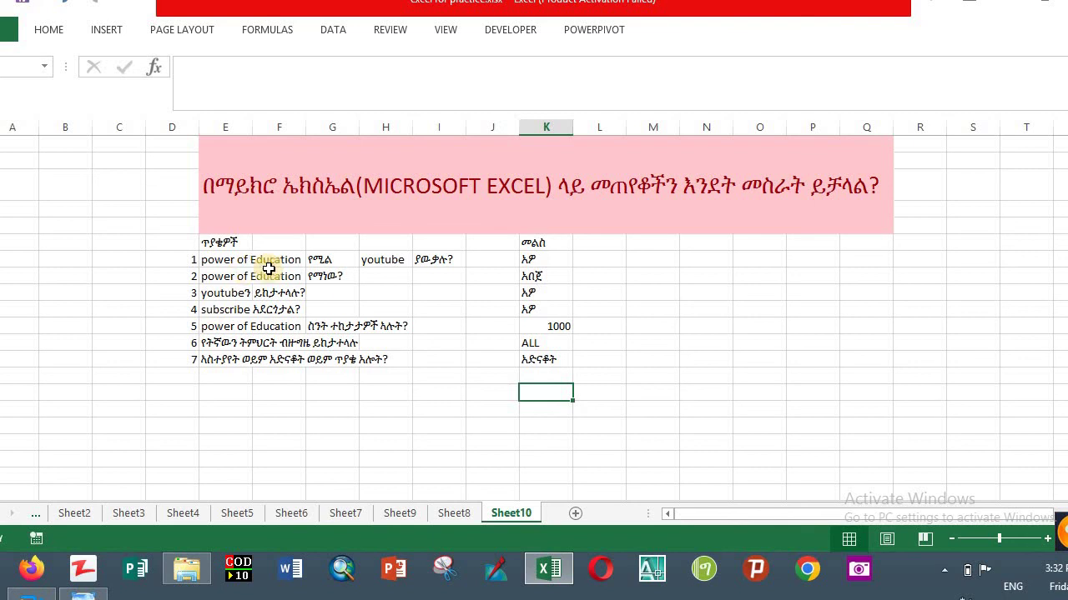
pyautogui.click(773, 284)
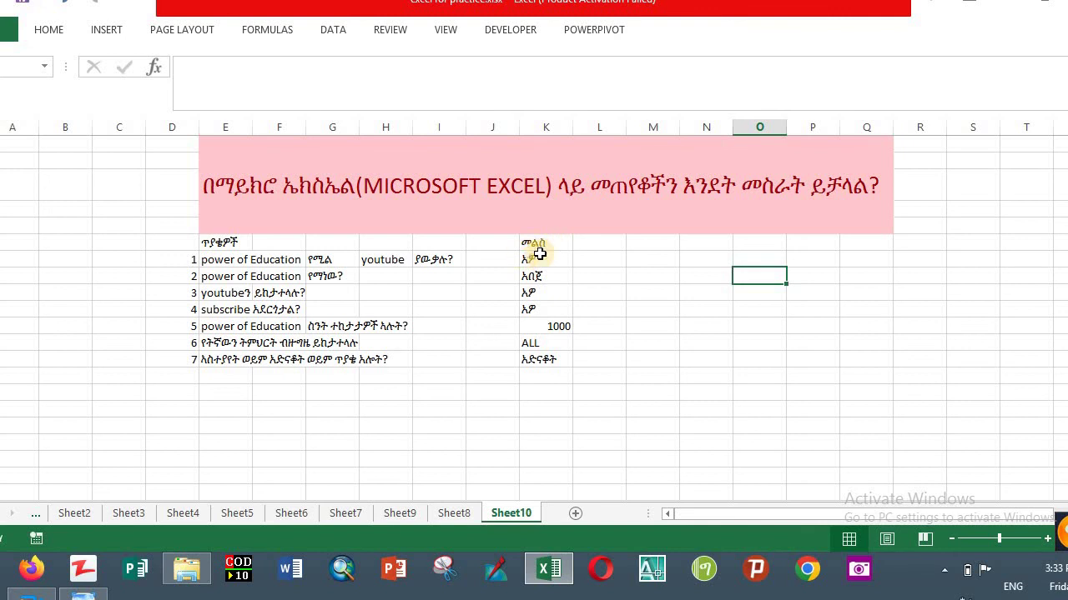
pyautogui.click(560, 330)
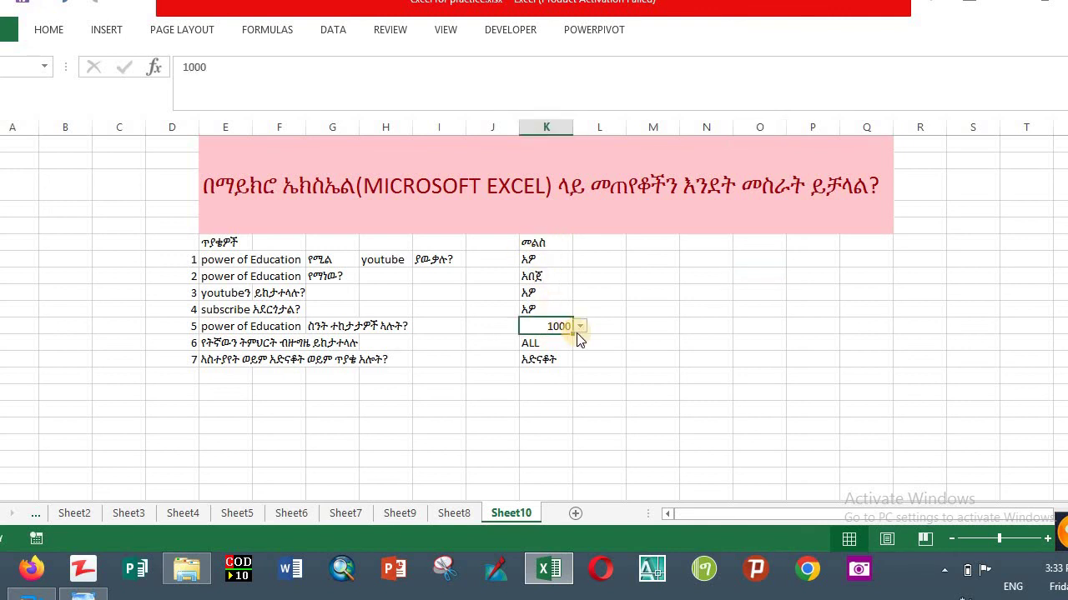
pyautogui.click(580, 328)
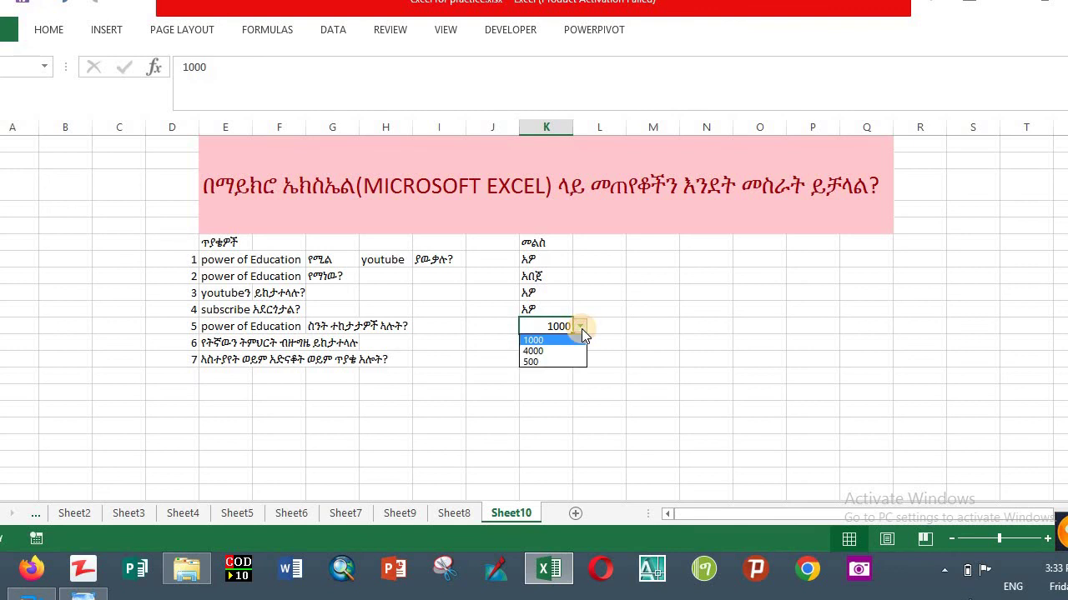
pyautogui.click(582, 328)
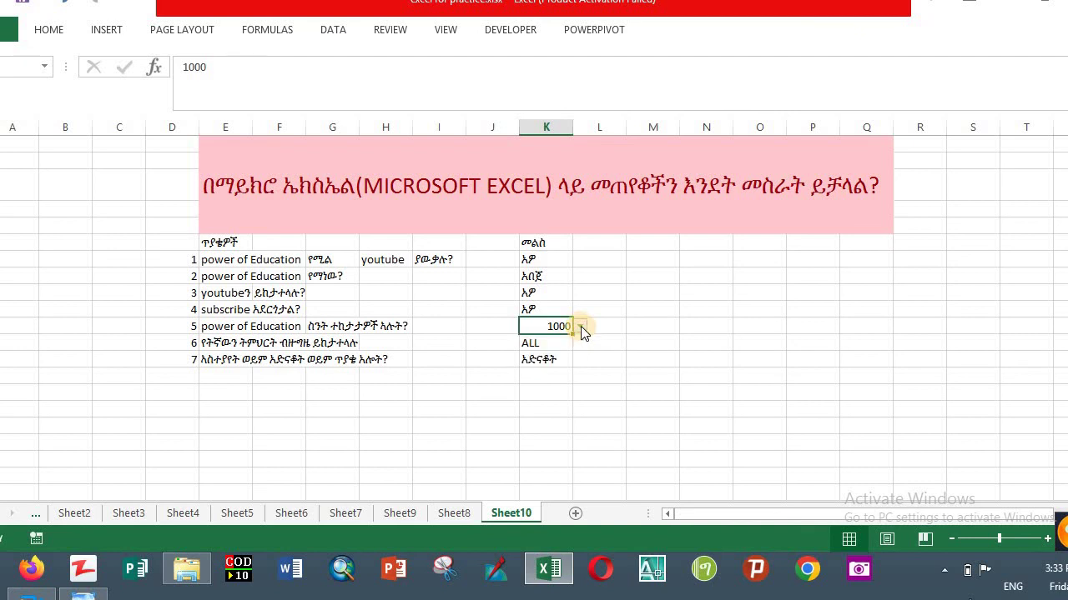
pyautogui.click(574, 277)
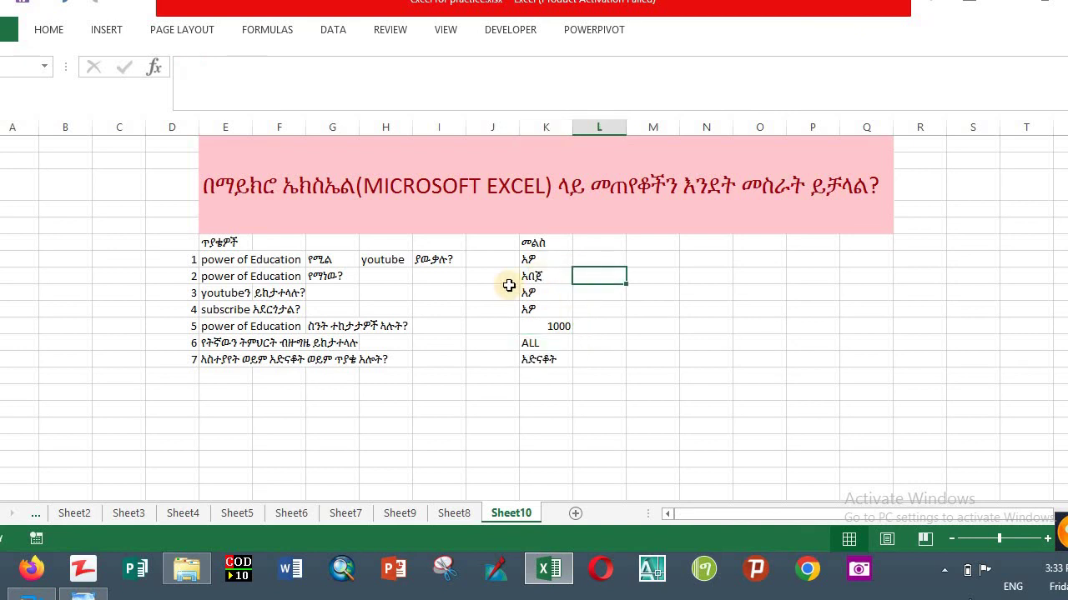